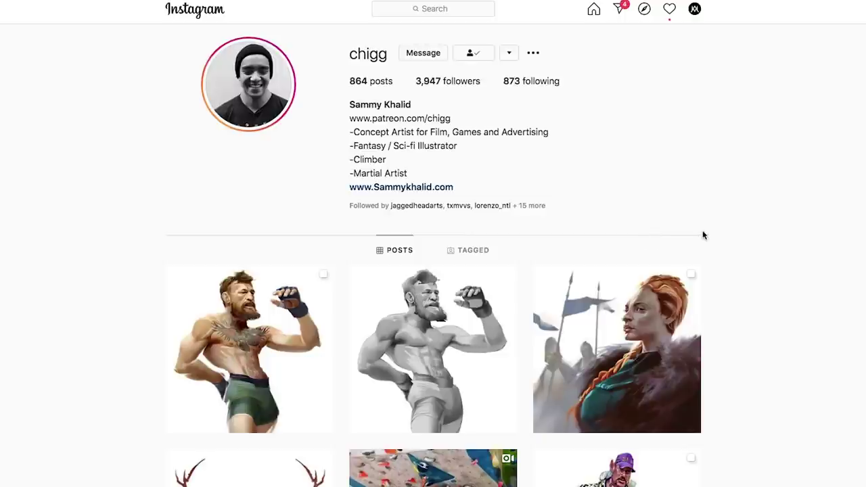
- Scroll down through the concept artist's posts grid and back up to the top
scroll(783, 249, "down", 2)
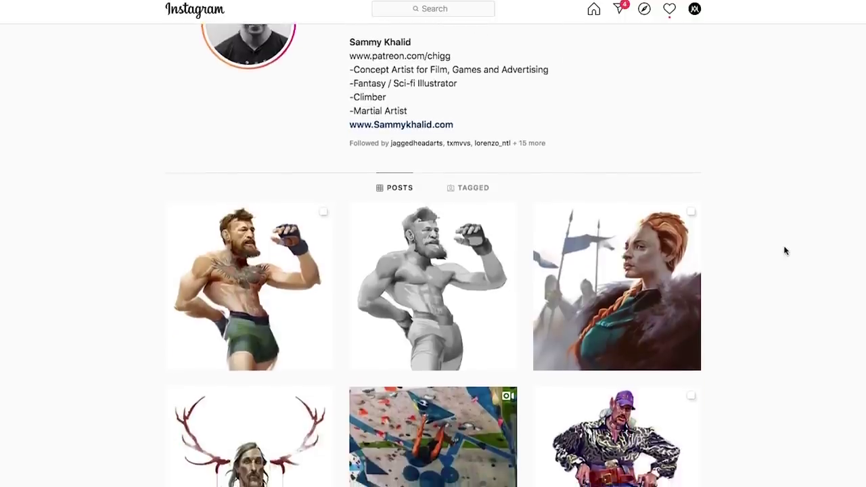
scroll(785, 251, "down", 2)
scroll(785, 251, "down", 5)
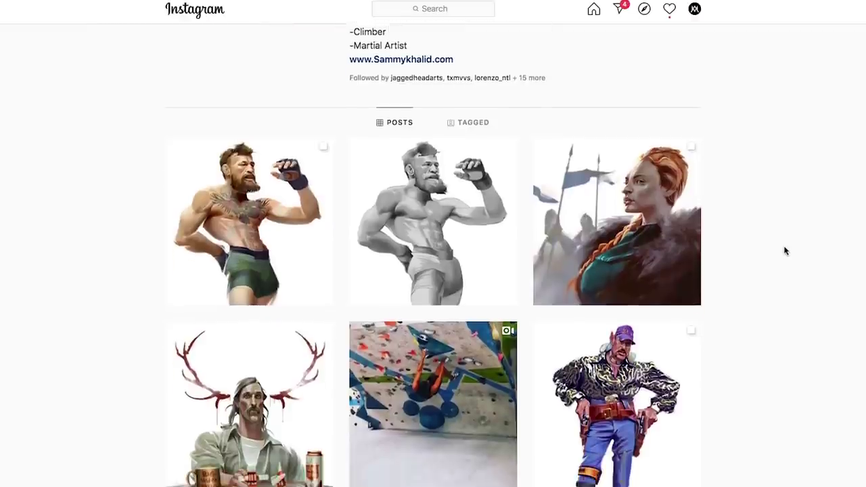
scroll(785, 251, "up", 2)
scroll(785, 251, "up", 2)
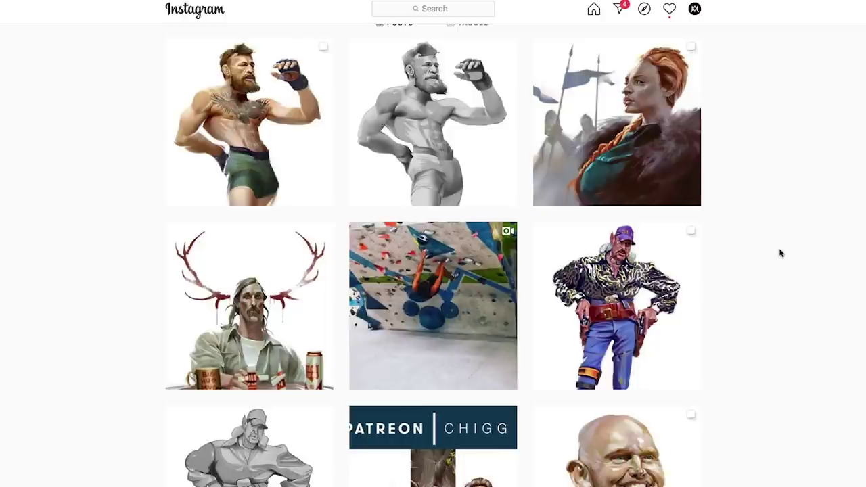
- Scroll through the concept artist's grid a second time, deeper into the older posts
scroll(779, 303, "down", 2)
scroll(778, 303, "down", 8)
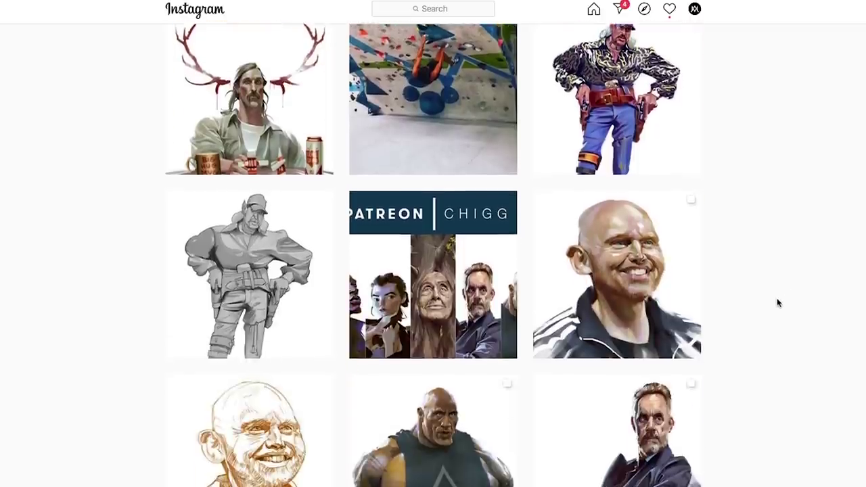
scroll(779, 304, "down", 8)
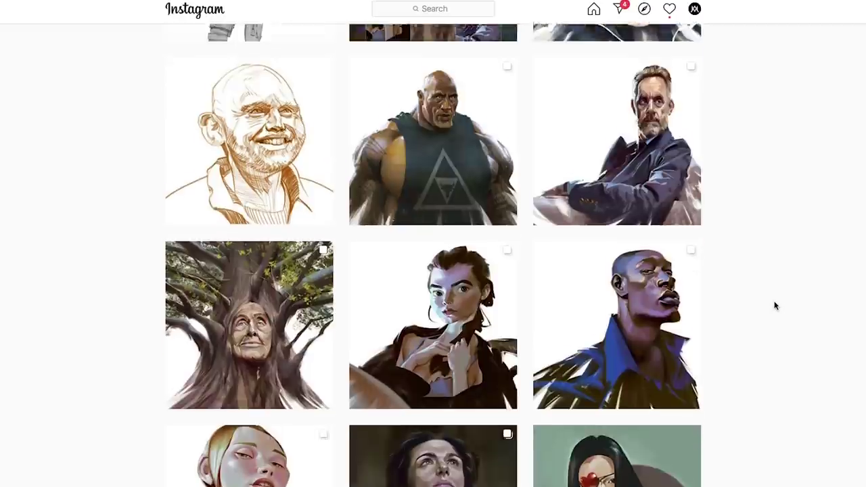
scroll(747, 314, "down", 6)
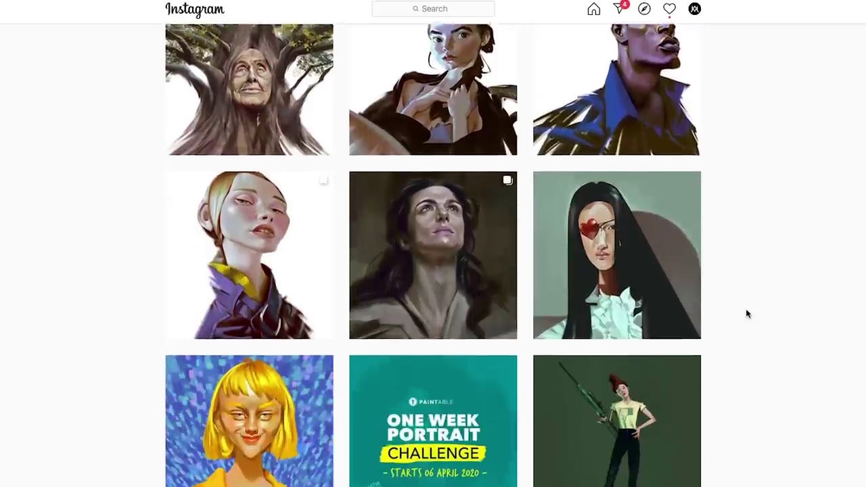
scroll(747, 314, "down", 10)
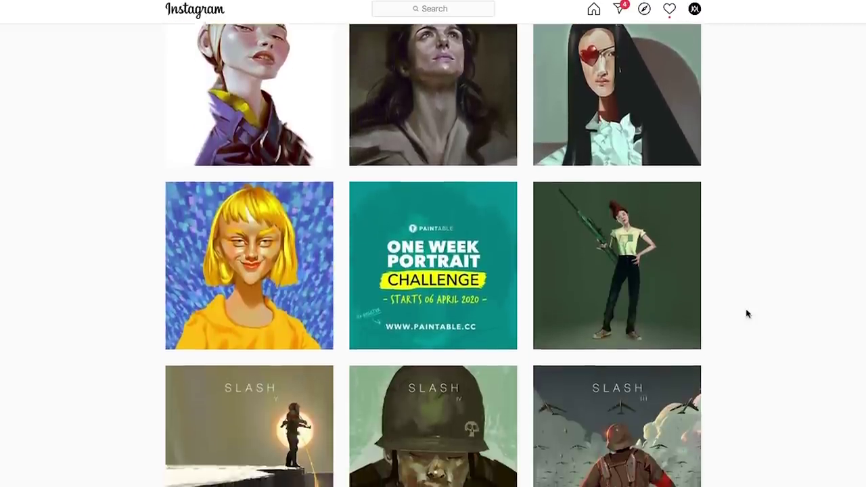
scroll(747, 314, "up", 20)
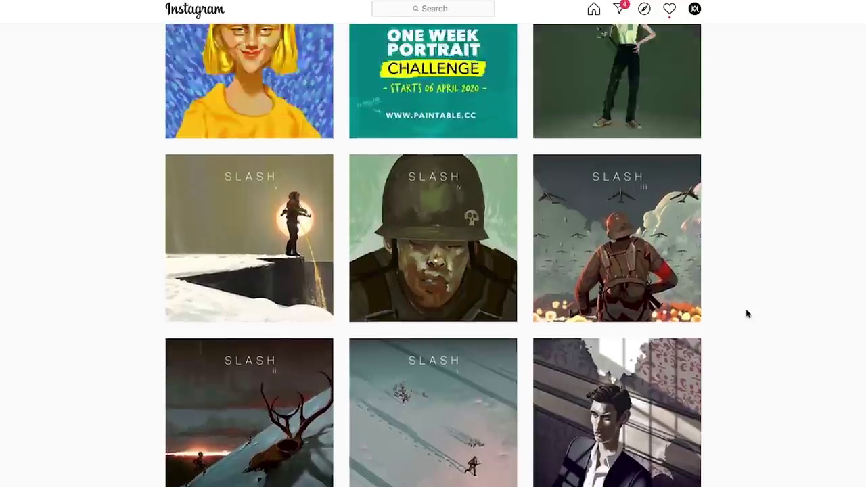
scroll(761, 315, "down", 5)
scroll(707, 290, "up", 6)
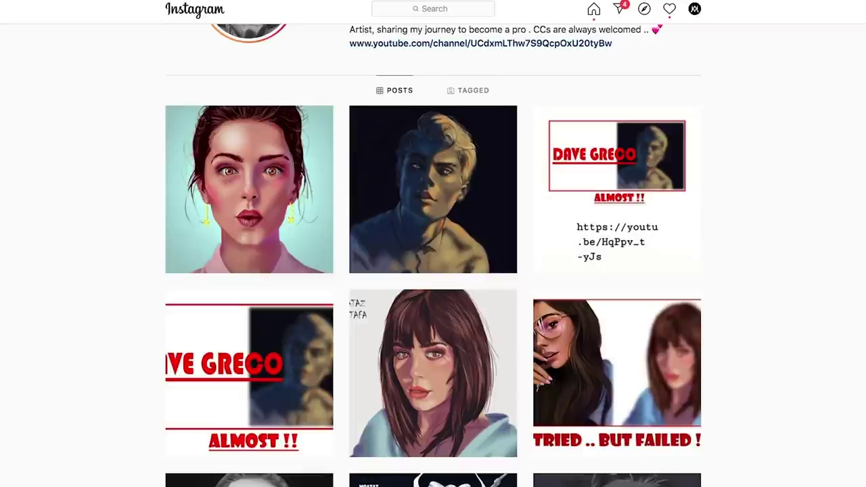
- Scroll the portrait artist's grid down to the sketch rows and back up
scroll(727, 180, "up", 3)
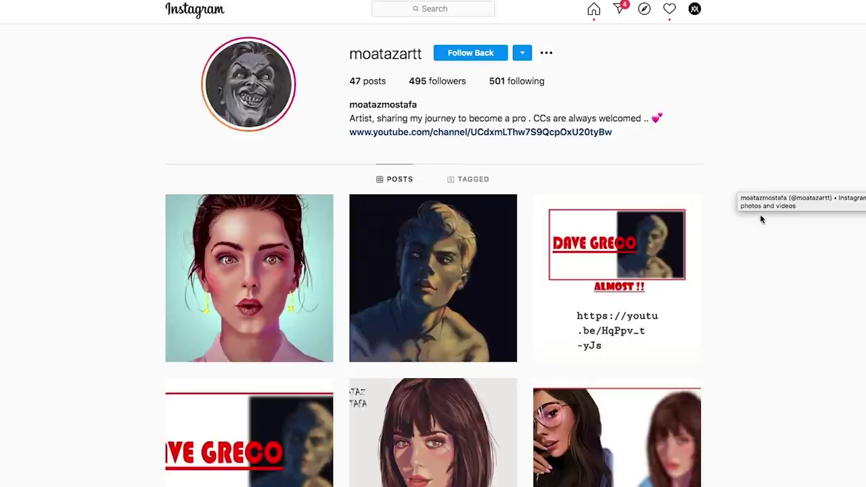
scroll(762, 266, "down", 8)
scroll(763, 268, "down", 7)
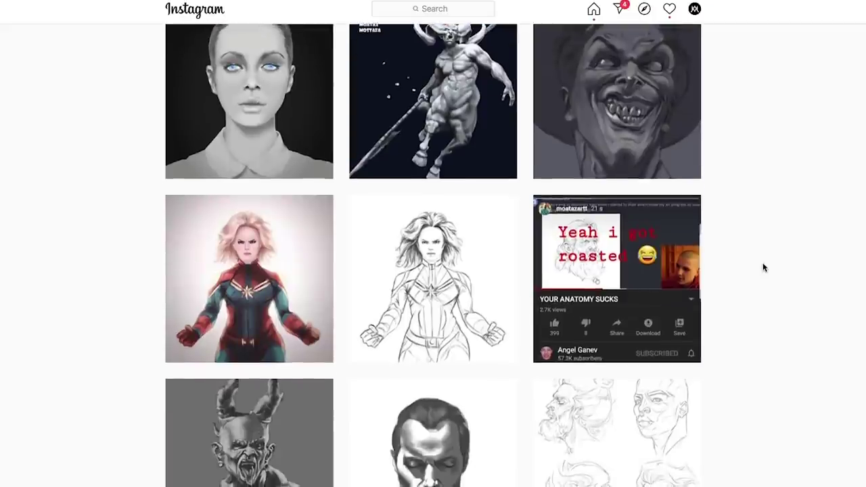
scroll(723, 269, "down", 5)
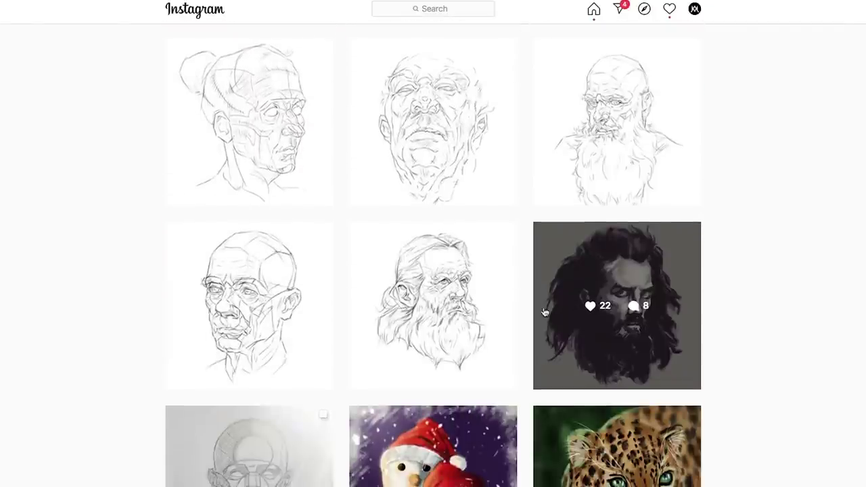
scroll(638, 277, "down", 10)
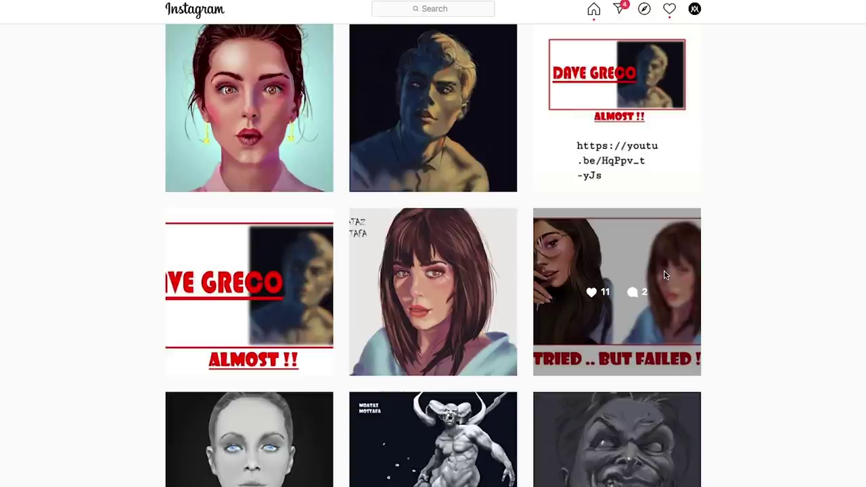
scroll(708, 250, "up", 1)
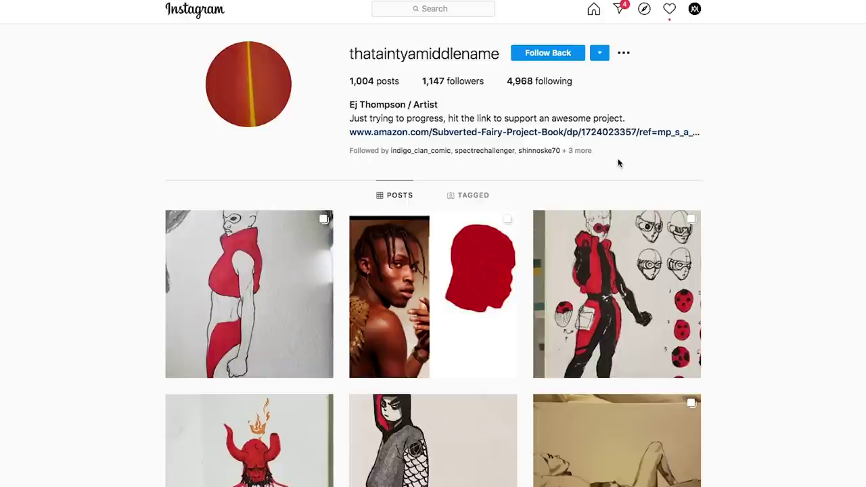
- Scroll down several rows of the illustrator's painted character posts
scroll(760, 189, "down", 1)
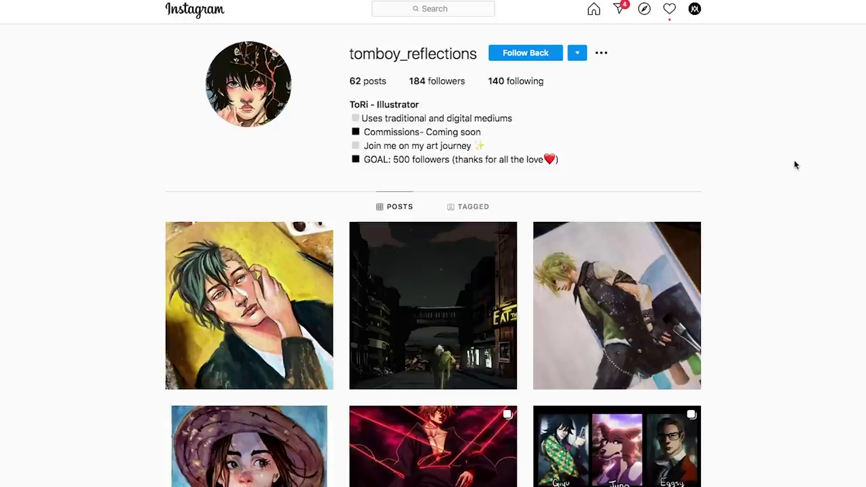
scroll(795, 164, "down", 3)
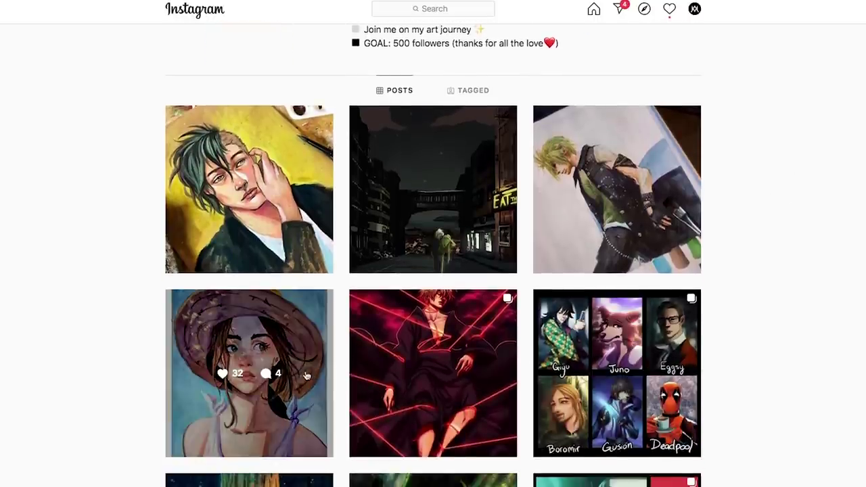
scroll(305, 375, "down", 1)
scroll(306, 376, "down", 2)
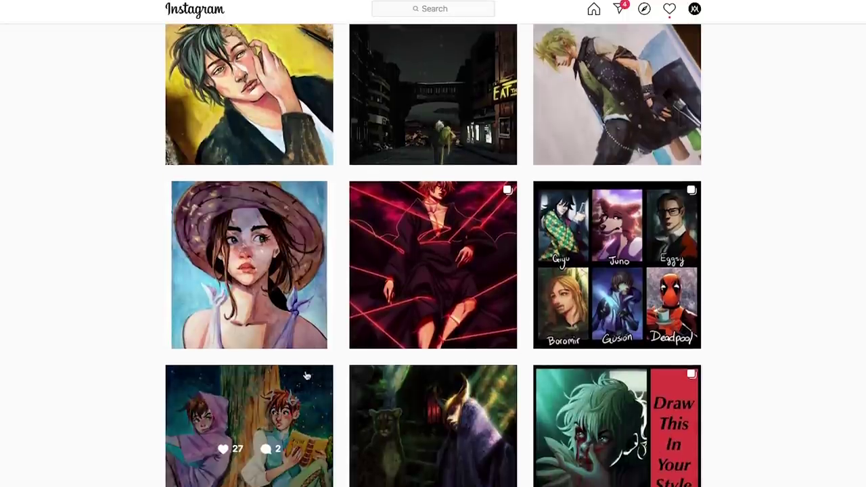
scroll(306, 375, "down", 2)
scroll(305, 375, "down", 5)
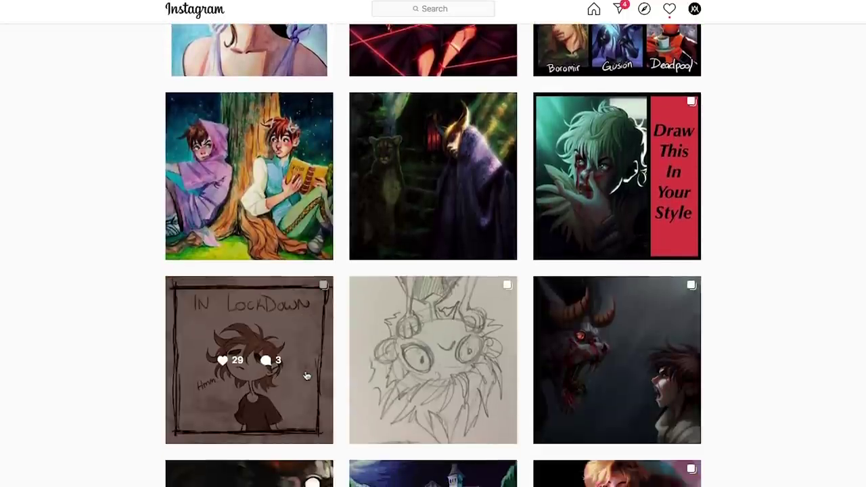
scroll(305, 375, "down", 5)
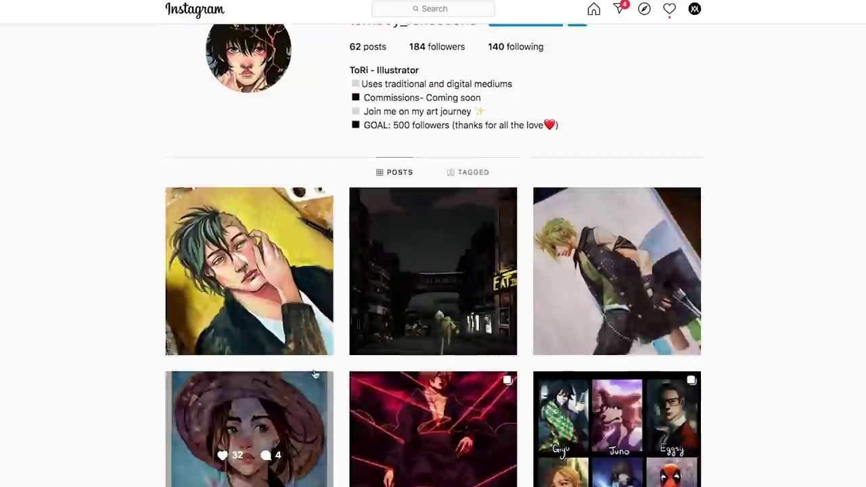
scroll(315, 374, "up", 1)
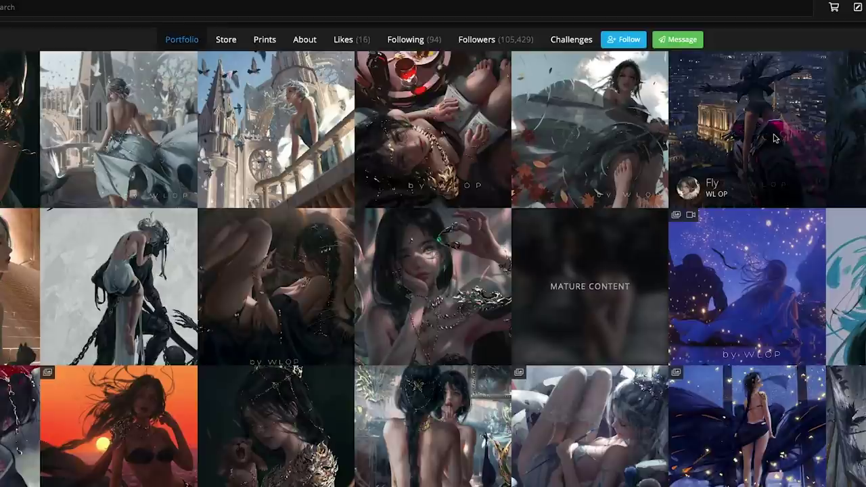
- Scroll up to the ArtStation portfolio's cover art header, then back down to the illustration thumbnails
scroll(774, 138, "up", 1)
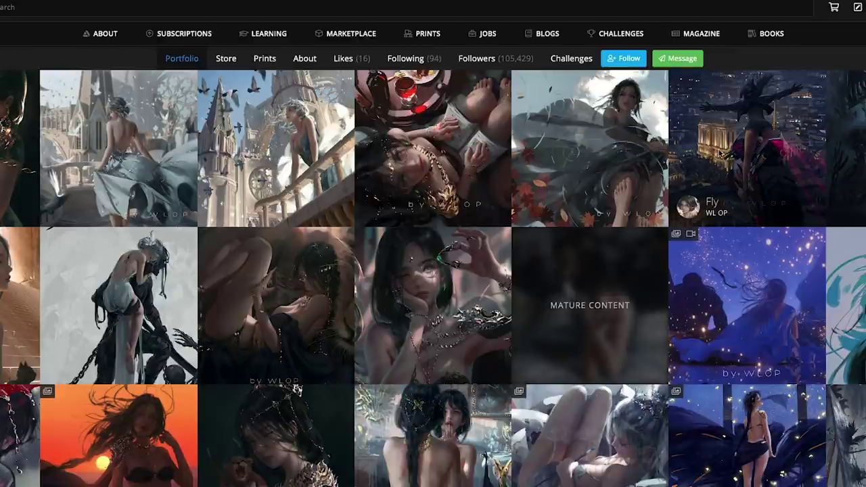
scroll(728, 169, "up", 1)
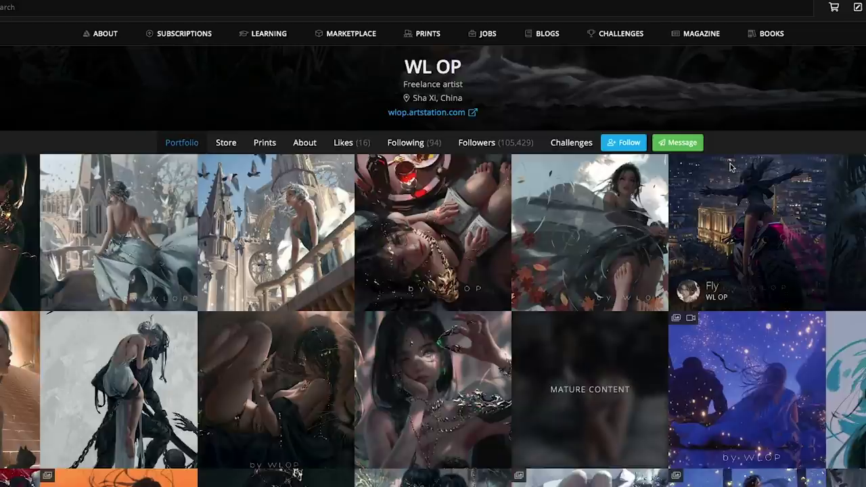
scroll(699, 164, "up", 1)
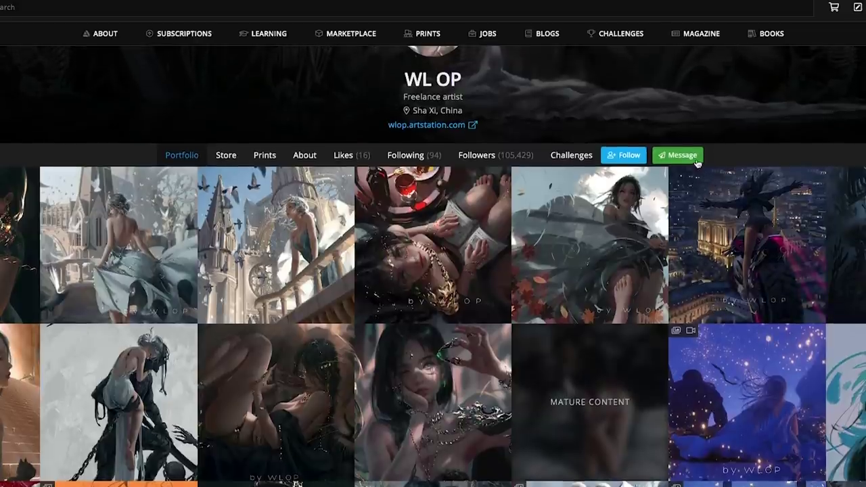
scroll(698, 164, "up", 1)
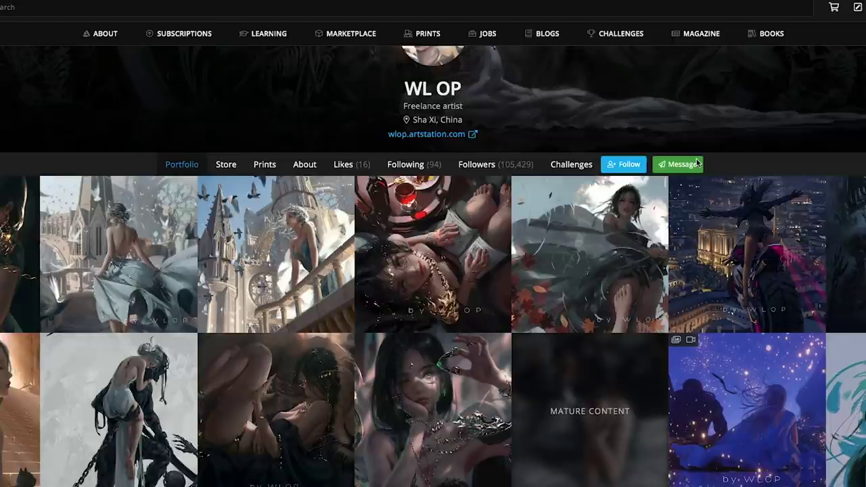
scroll(698, 162, "up", 3)
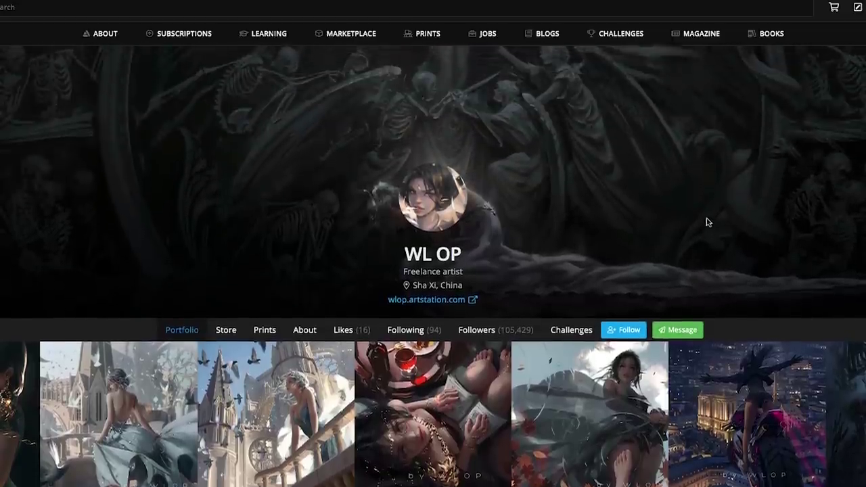
scroll(707, 222, "down", 2)
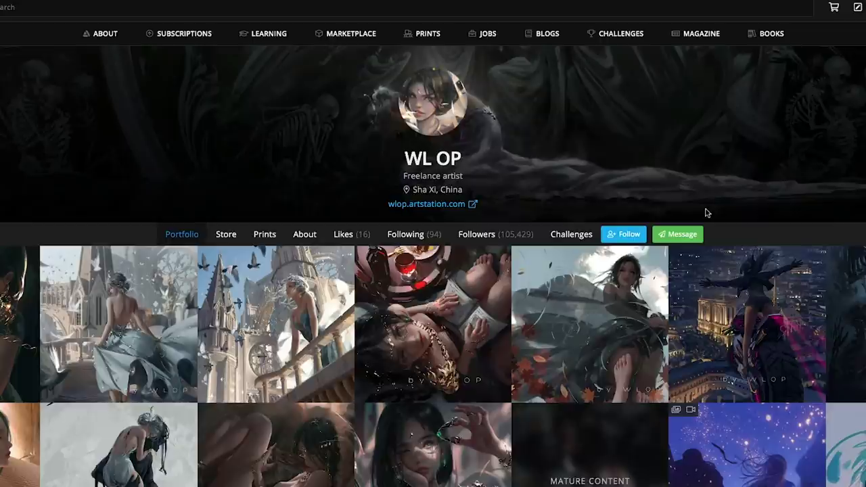
scroll(655, 190, "down", 3)
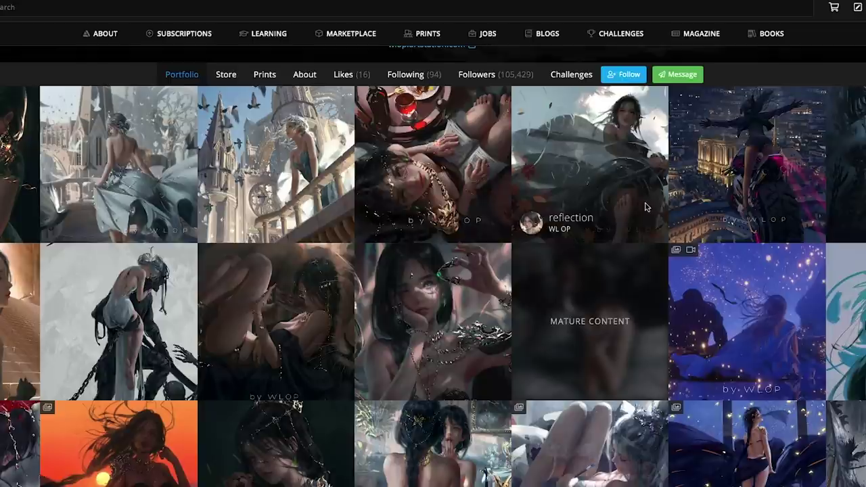
scroll(835, 224, "up", 1)
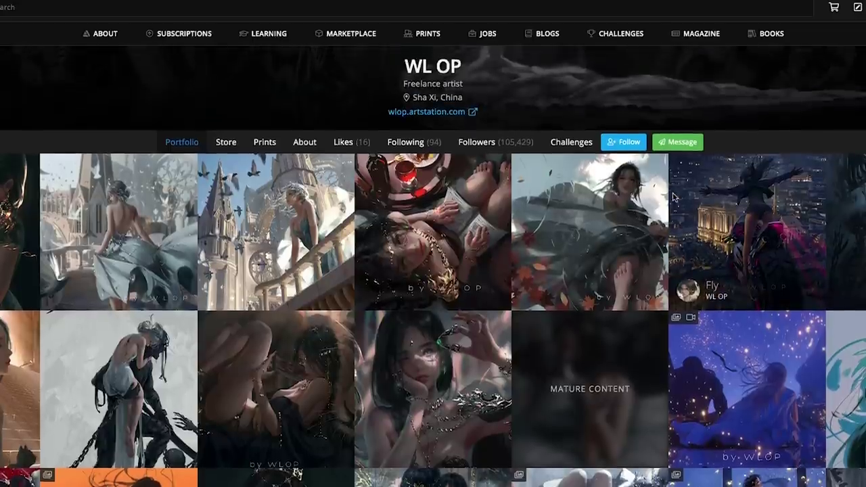
scroll(835, 225, "down", 3)
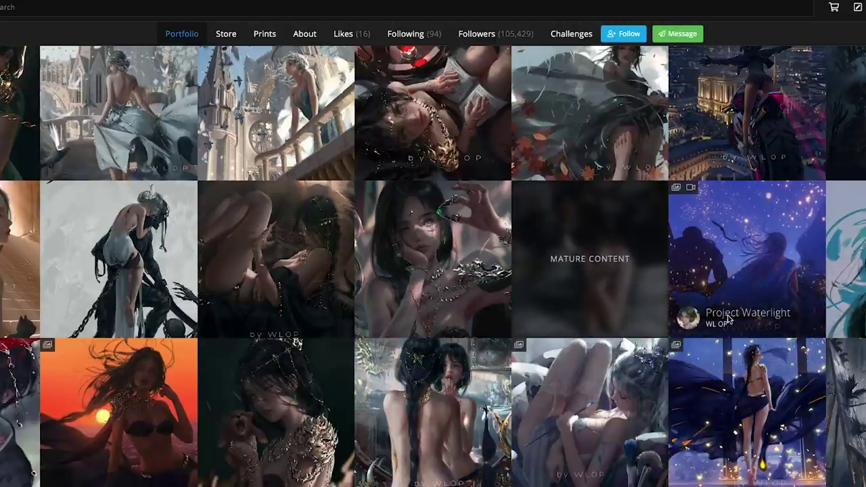
scroll(728, 319, "down", 3)
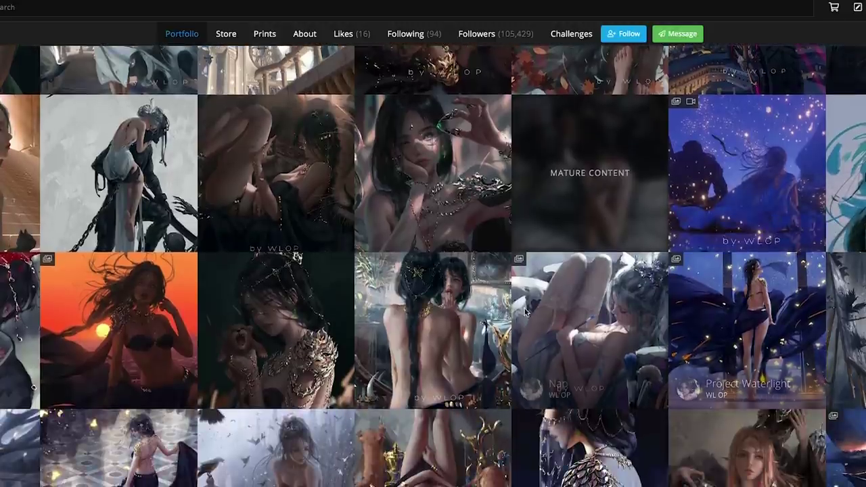
scroll(338, 278, "up", 1)
scroll(340, 281, "up", 1)
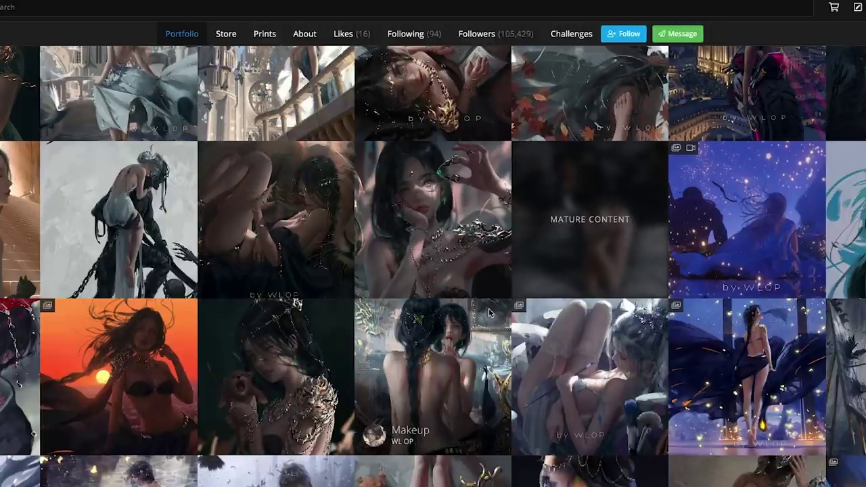
scroll(532, 336, "down", 1)
scroll(532, 336, "down", 1)
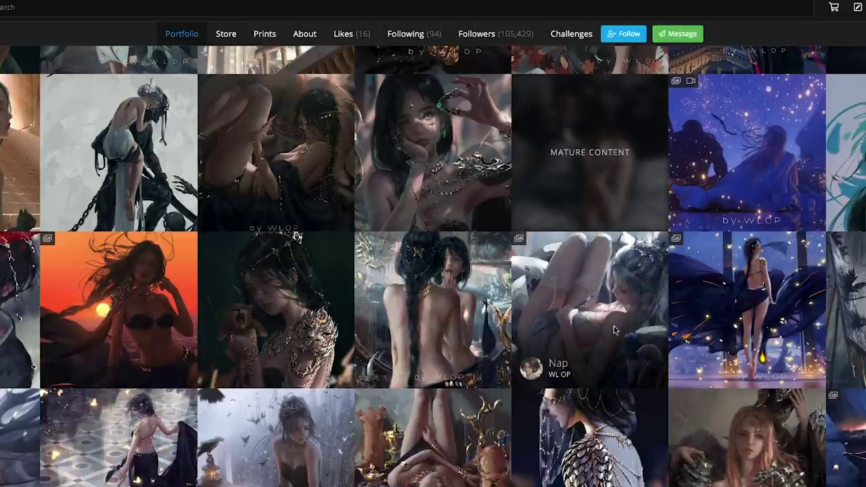
scroll(646, 325, "down", 1)
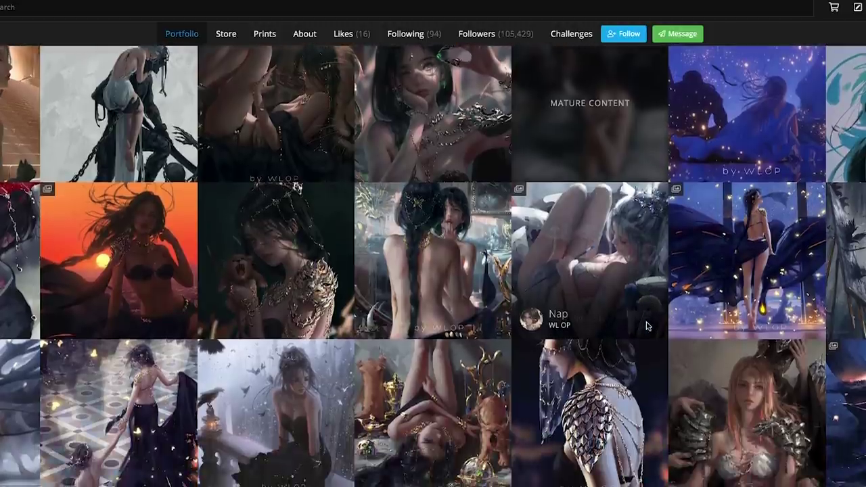
scroll(646, 325, "up", 2)
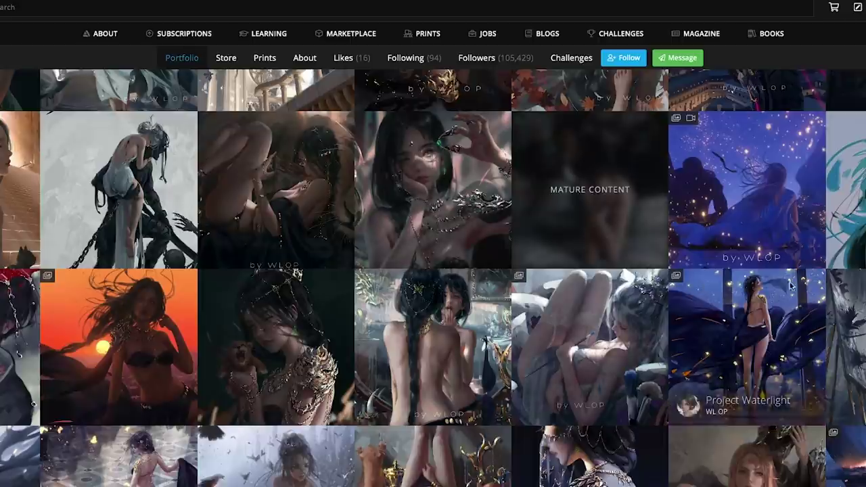
scroll(724, 391, "down", 2)
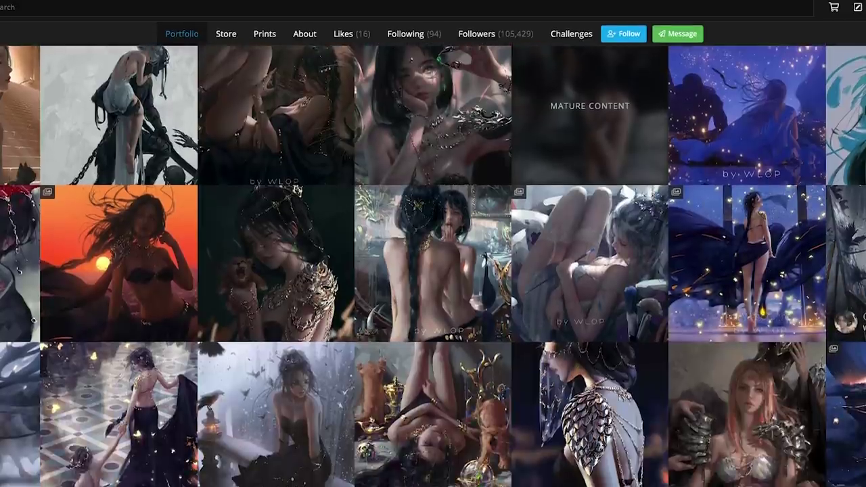
scroll(724, 390, "down", 3)
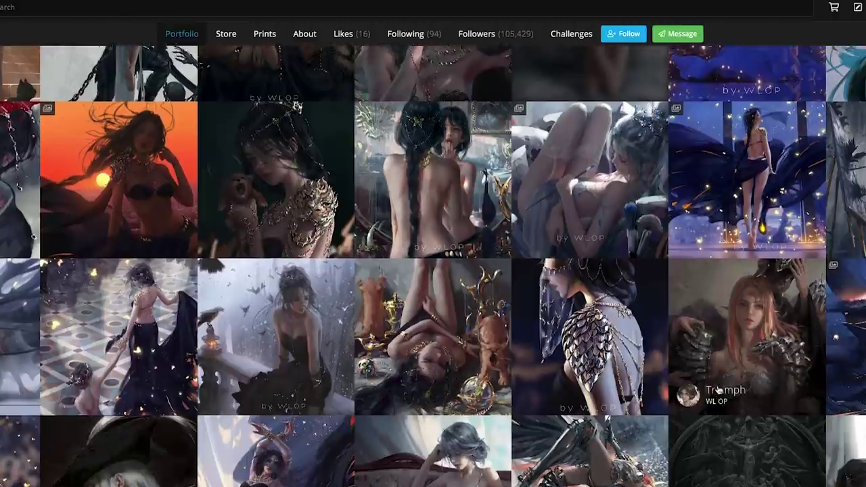
scroll(720, 390, "down", 2)
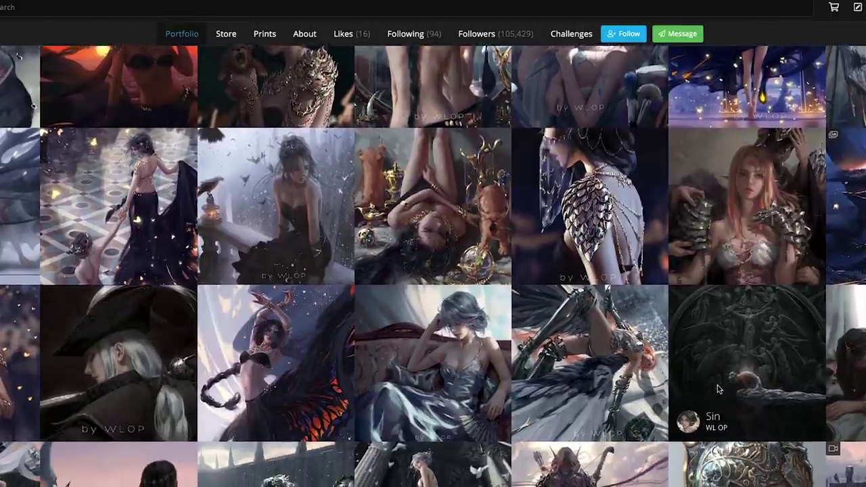
scroll(719, 390, "down", 3)
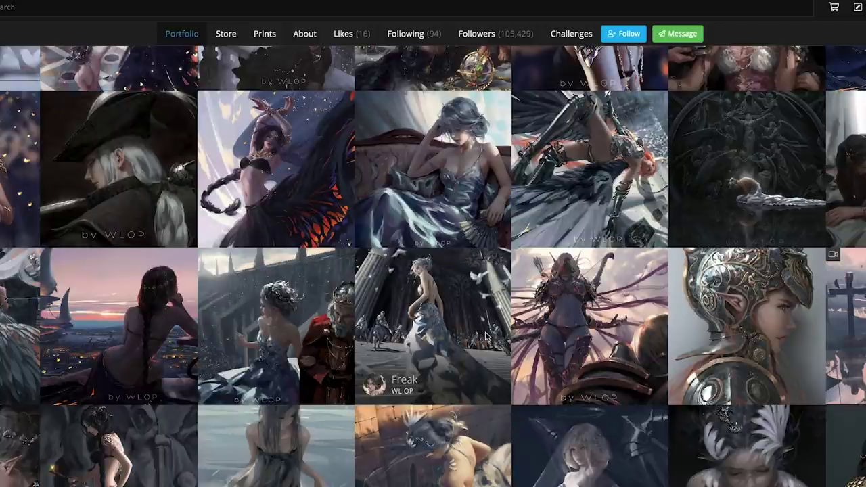
scroll(643, 366, "down", 2)
scroll(666, 354, "down", 3)
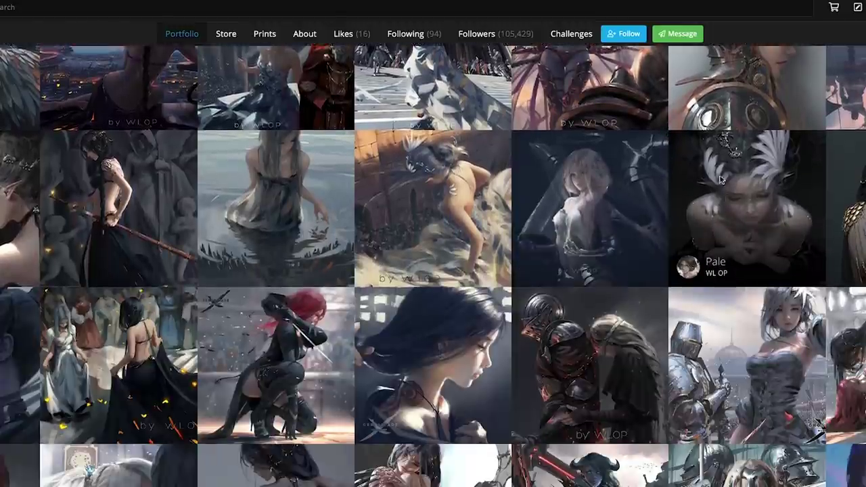
scroll(711, 212, "up", 1)
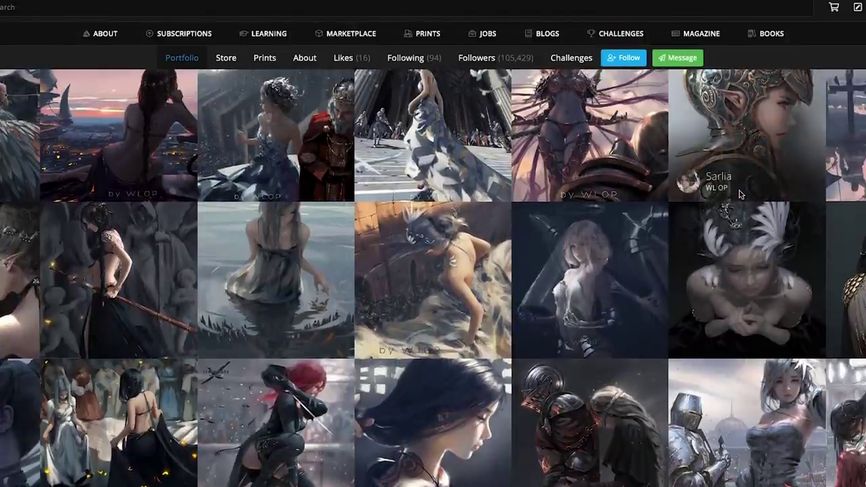
scroll(704, 203, "up", 2)
scroll(677, 213, "up", 5)
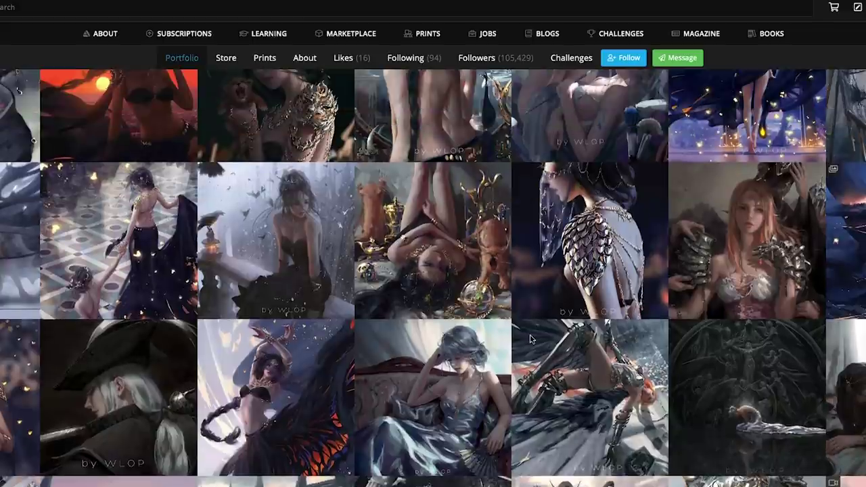
scroll(493, 228, "up", 2)
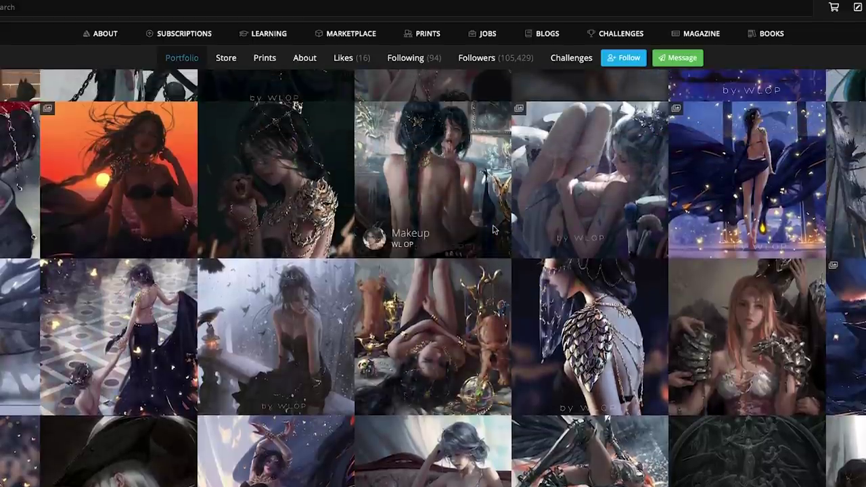
scroll(493, 230, "up", 3)
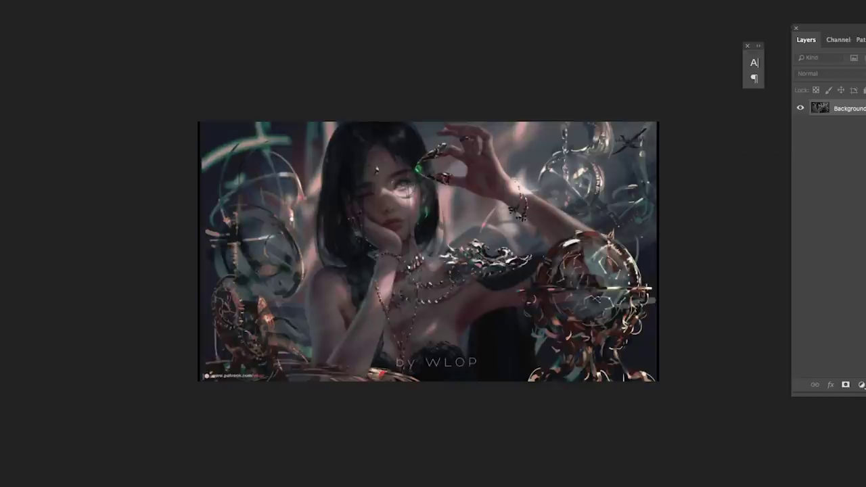
- Add a new empty layer above the painting and adjust the zoom level
key("ctrl+shift+alt+n")
left_click_drag(580, 186, 572, 234)
right_click(575, 196)
left_click(586, 224)
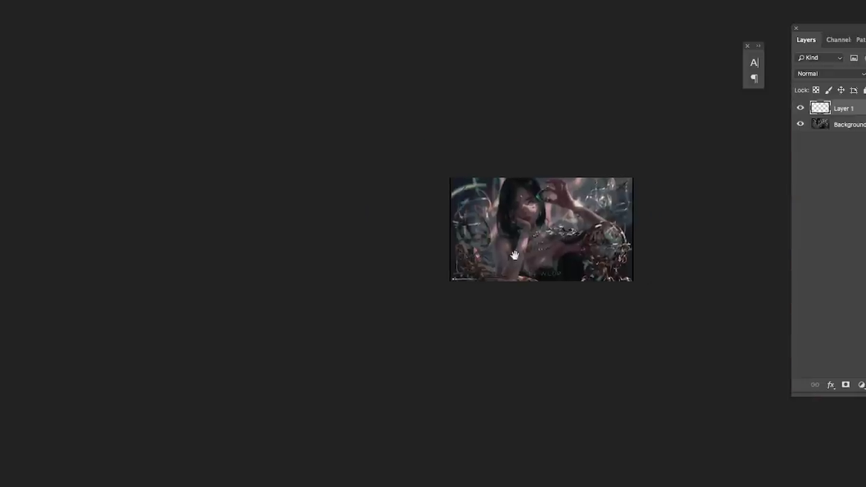
left_click_drag(514, 255, 566, 224)
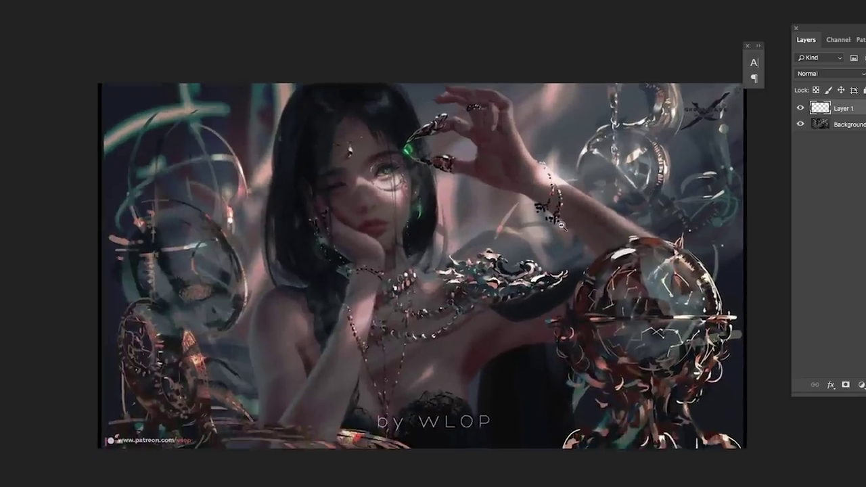
left_click(566, 224, "alt")
- Check the brush presets, try a small test mark near the armor, and open the foreground colour
right_click(584, 196)
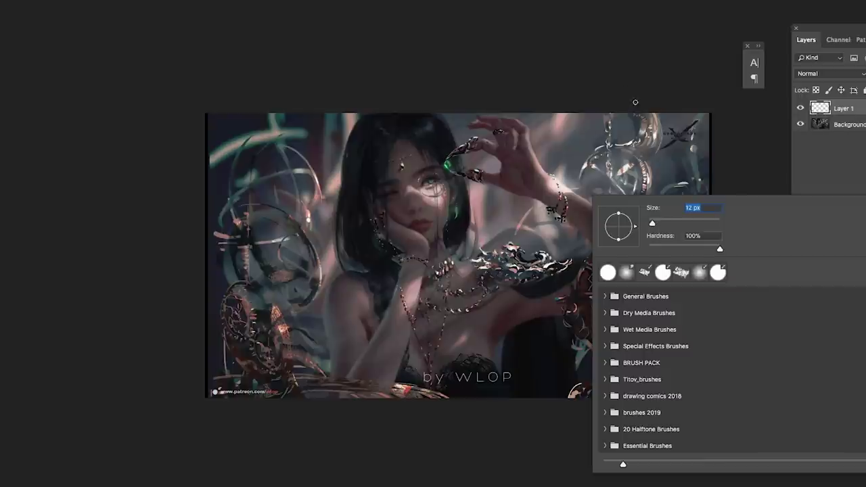
key("Escape")
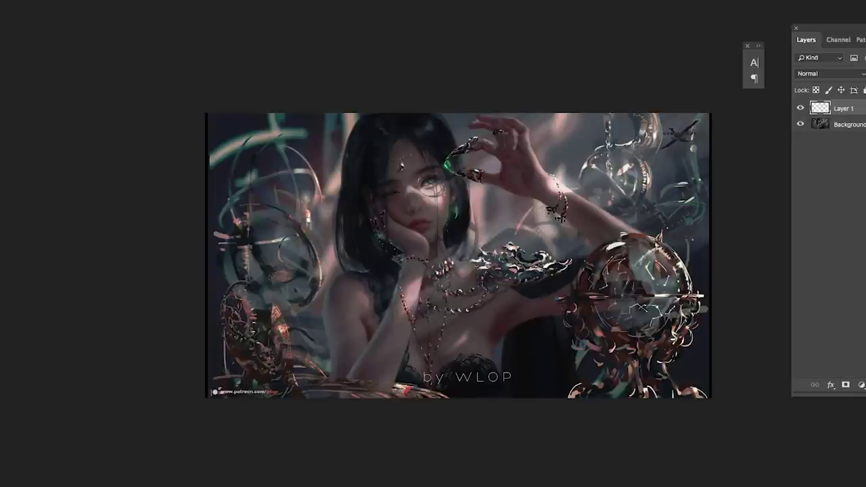
left_click_drag(539, 242, 531, 248)
scroll(654, 376, "up", 5)
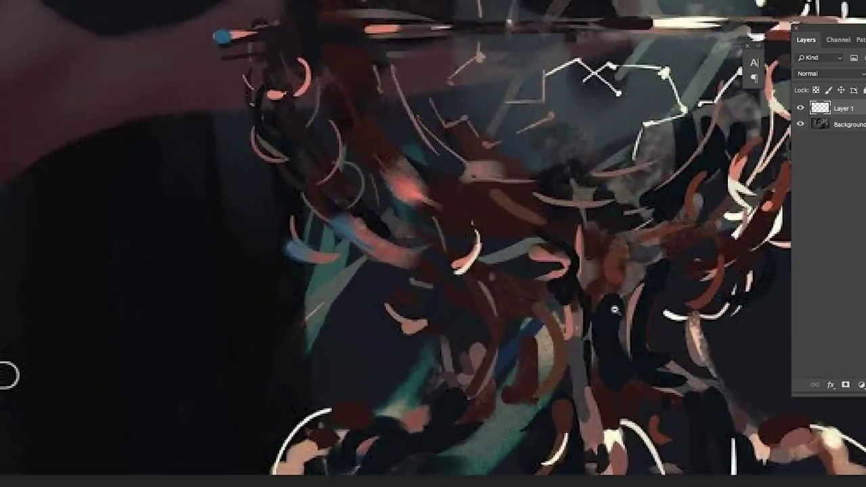
scroll(575, 291, "down", 5)
scroll(563, 286, "down", 2)
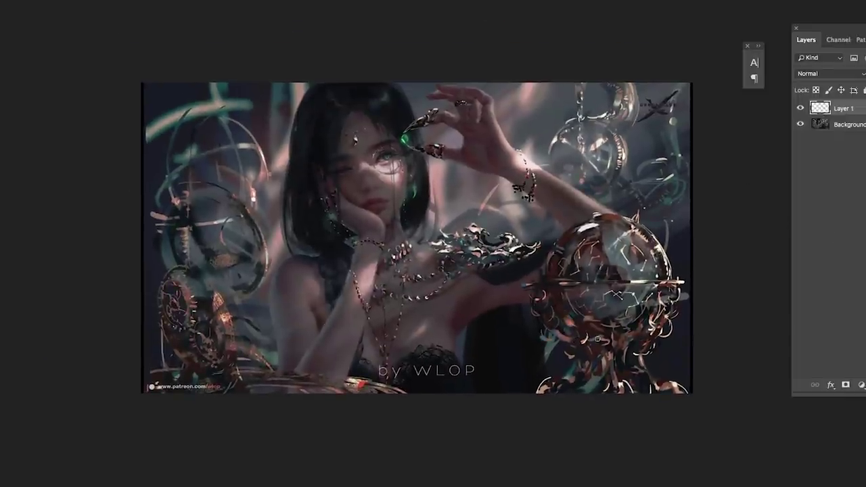
left_click(687, 111)
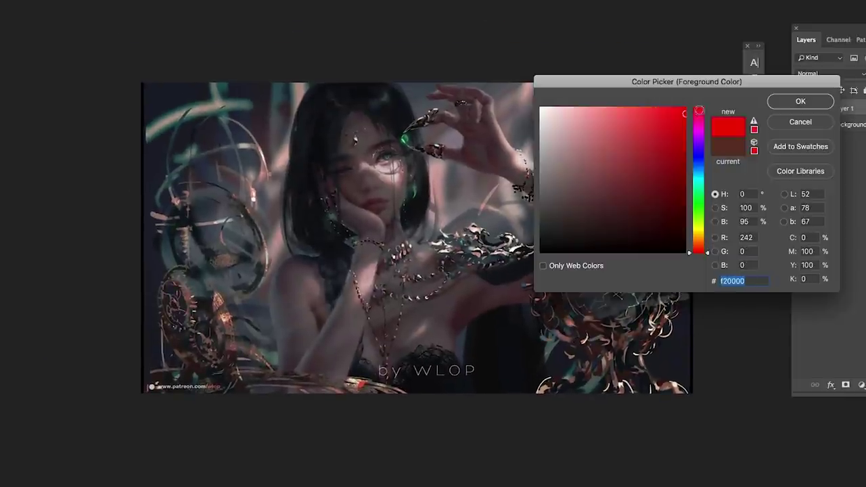
- Set the foreground colour to bright red and paint arrows toward the eye and cheek
key("Return")
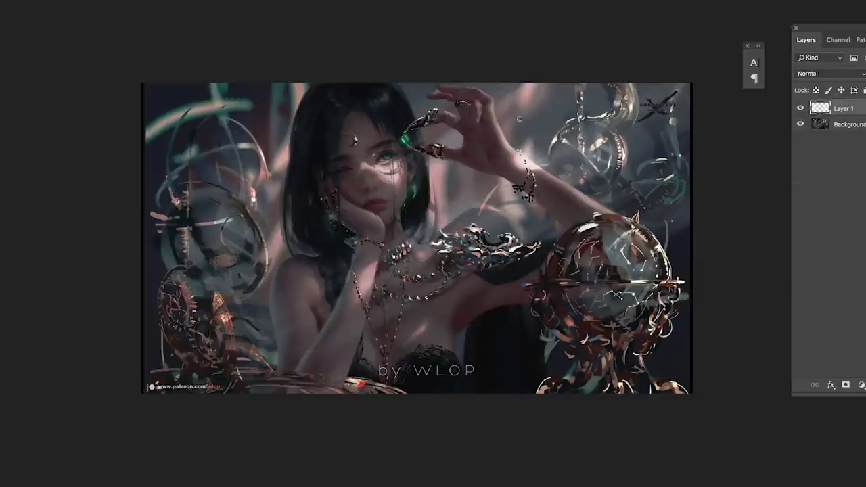
left_click_drag(404, 95, 392, 132)
left_click_drag(477, 192, 500, 204)
scroll(461, 174, "up", 1)
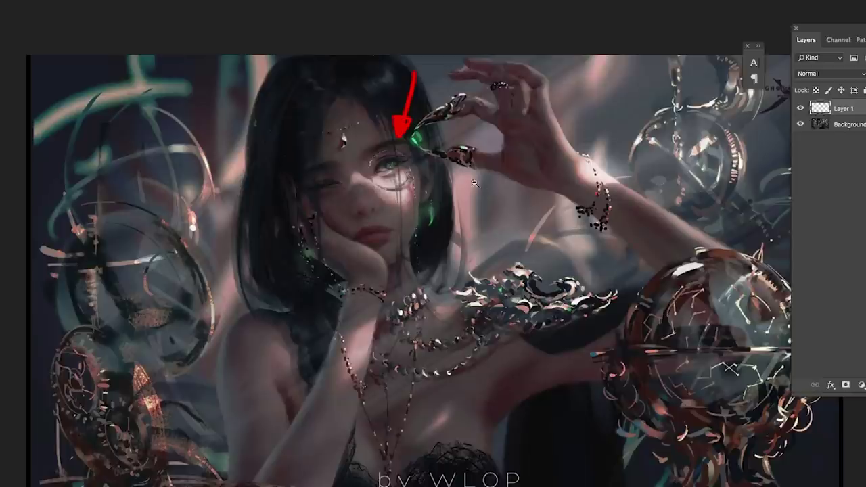
scroll(481, 184, "down", 2)
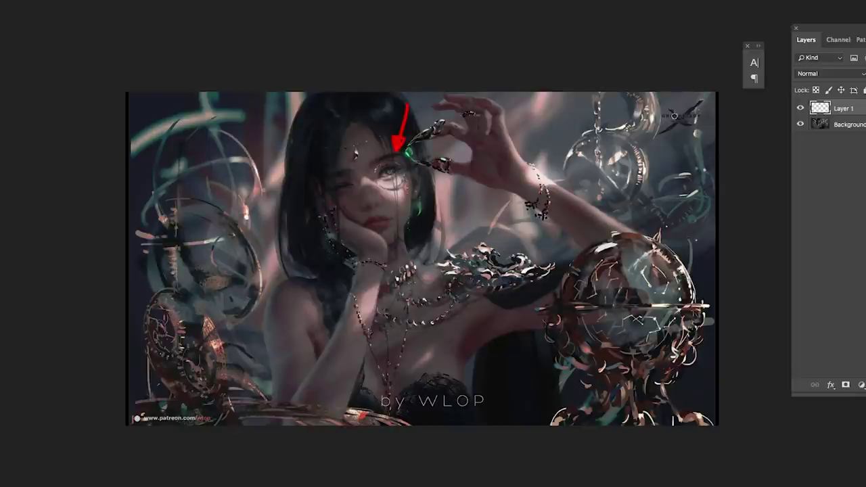
left_click_drag(548, 124, 550, 126)
mouse_move(473, 177)
left_mouse_down()
mouse_move(427, 190)
mouse_move(433, 196)
mouse_move(429, 182)
left_mouse_up()
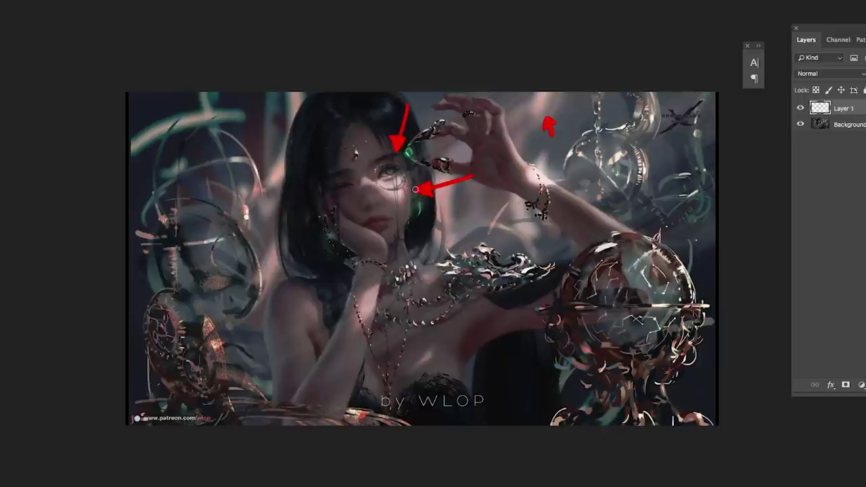
- Paint red arrows at the shoulder ornament and necklace, a hair curve, and an eye stroke
scroll(418, 196, "down", 1)
scroll(398, 192, "up", 1)
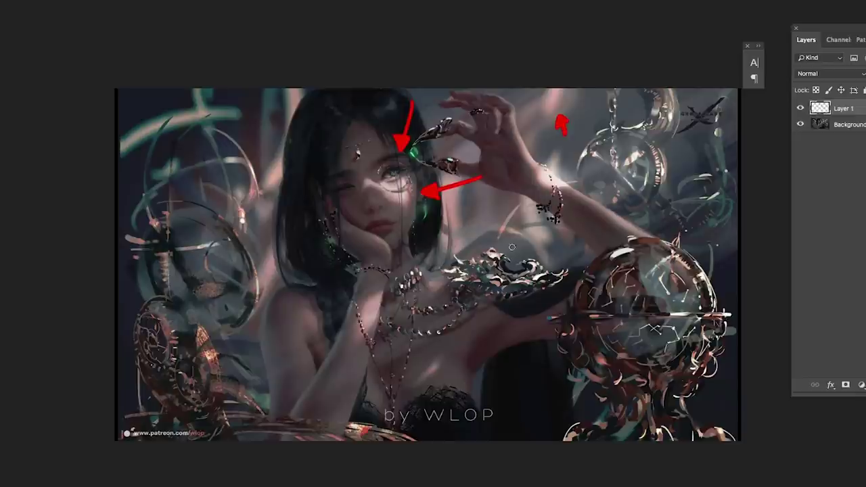
left_click_drag(525, 227, 516, 251)
left_click_drag(437, 261, 423, 270)
left_click_drag(293, 97, 270, 288)
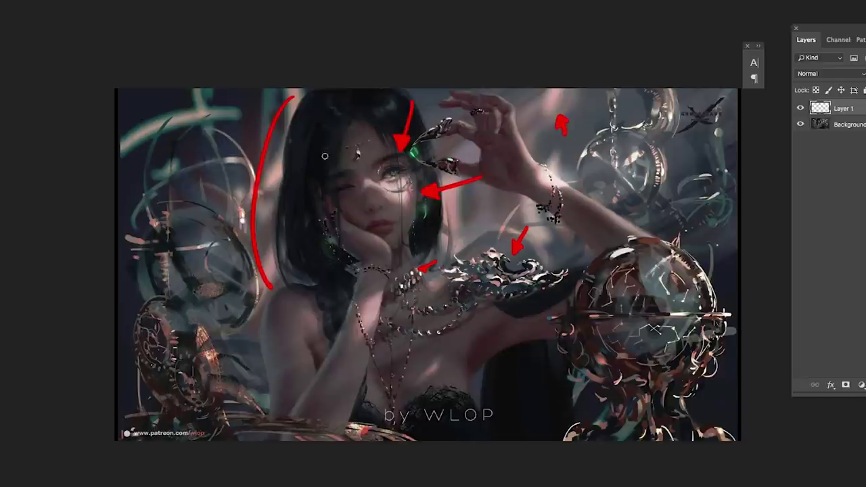
scroll(415, 147, "up", 3)
mouse_move(356, 256)
left_mouse_down()
mouse_move(379, 234)
mouse_move(395, 193)
left_mouse_up()
- Paint a second red stroke by the eye and an arrow pointing at the green gem
left_click_drag(371, 255, 447, 201)
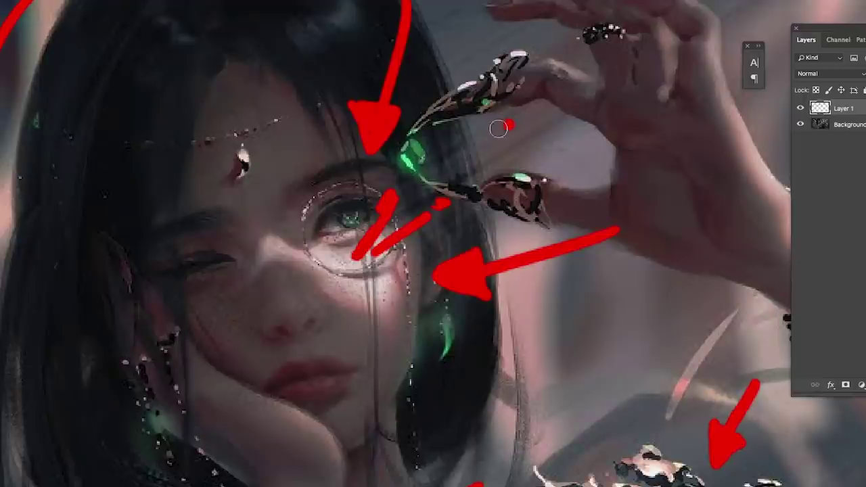
left_click_drag(509, 123, 450, 143)
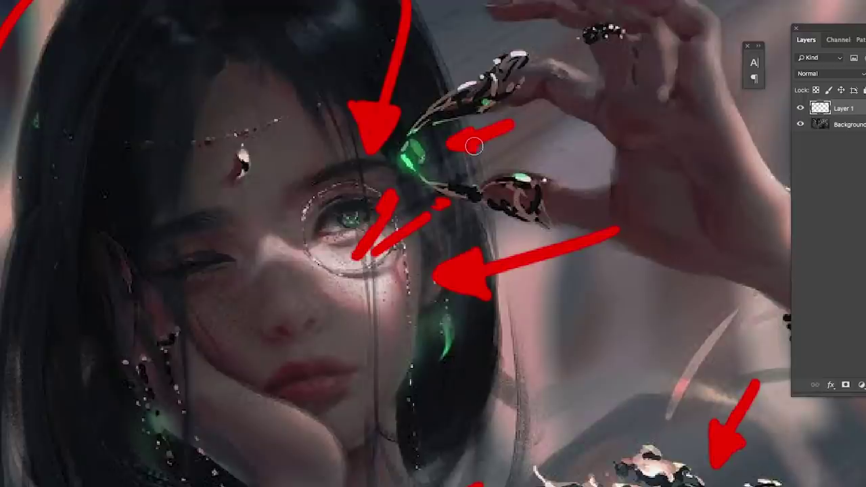
scroll(420, 153, "up", 2)
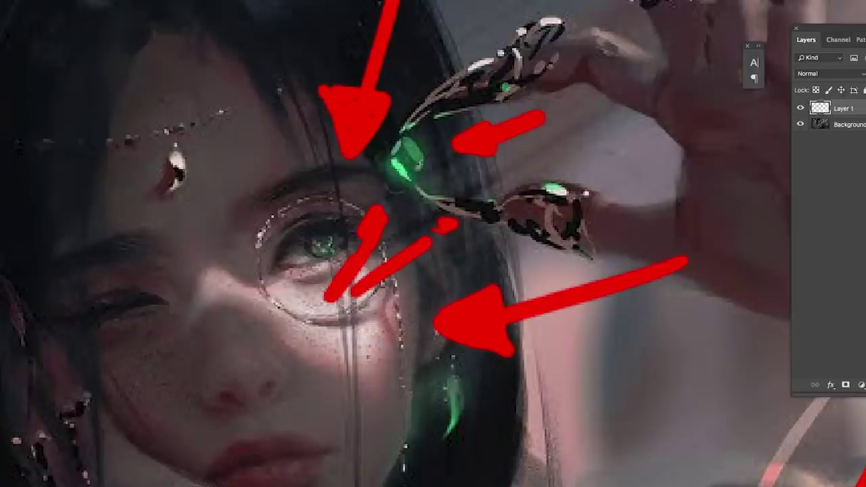
- Zoom in and dab red light dots beside the gem, plus a short forehead stroke
left_click(429, 142)
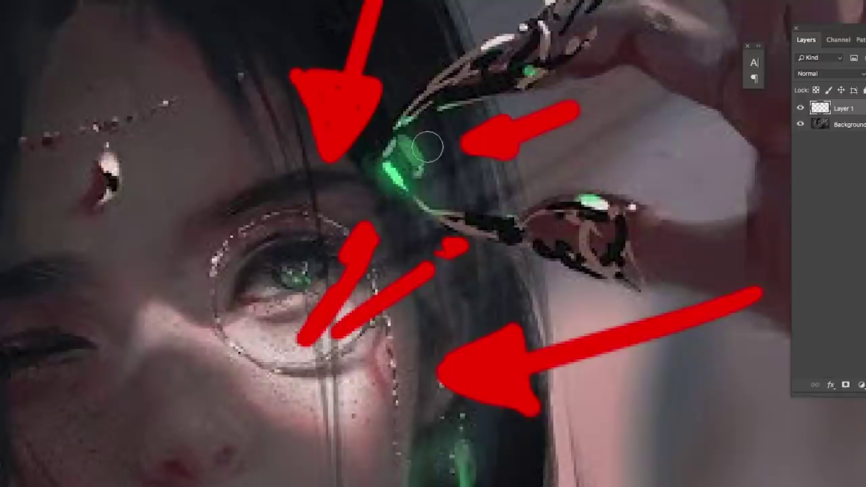
left_click(424, 133)
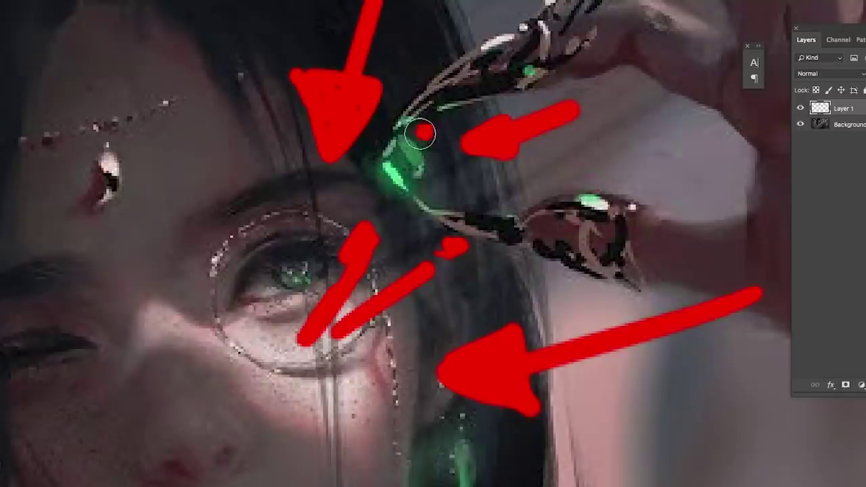
left_click(375, 198)
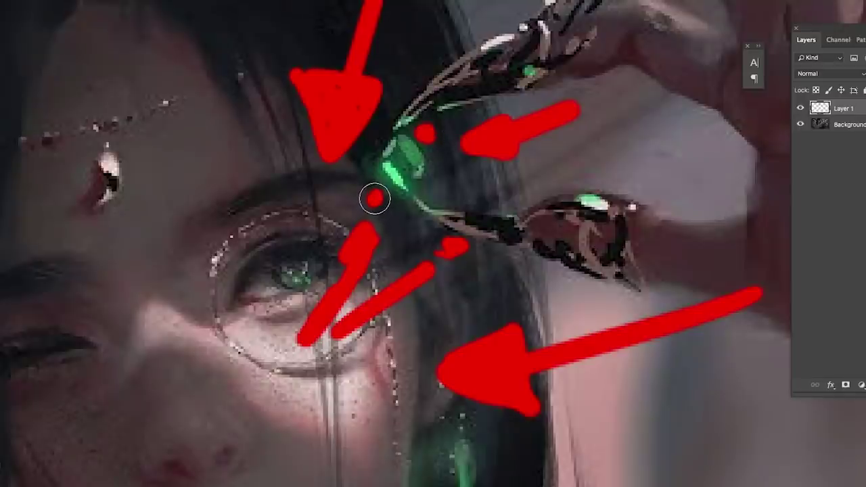
left_click_drag(257, 131, 213, 155)
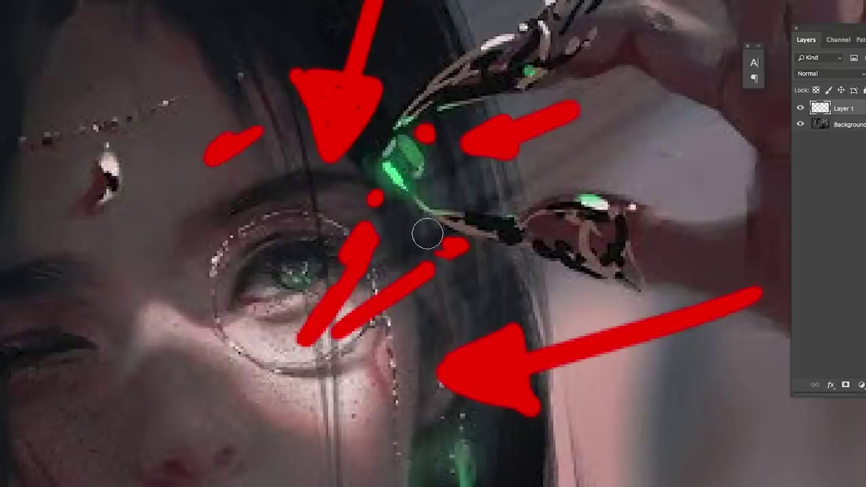
scroll(427, 235, "down", 5)
scroll(583, 205, "up", 1)
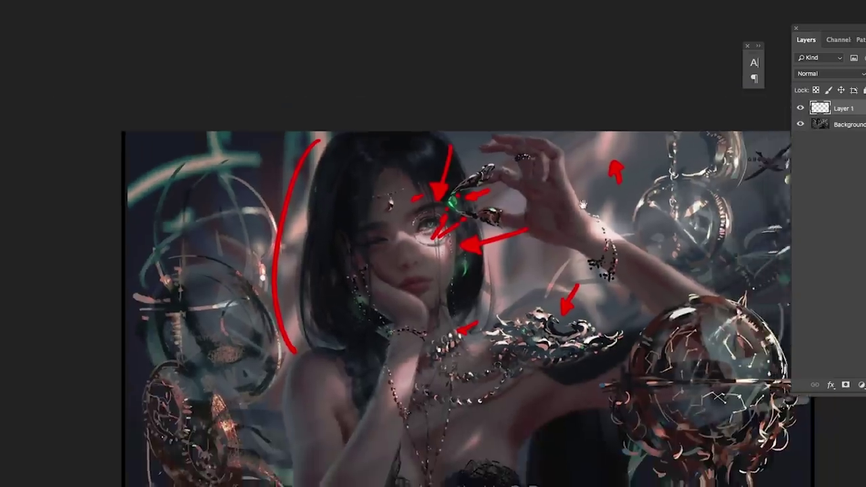
scroll(582, 204, "down", 3)
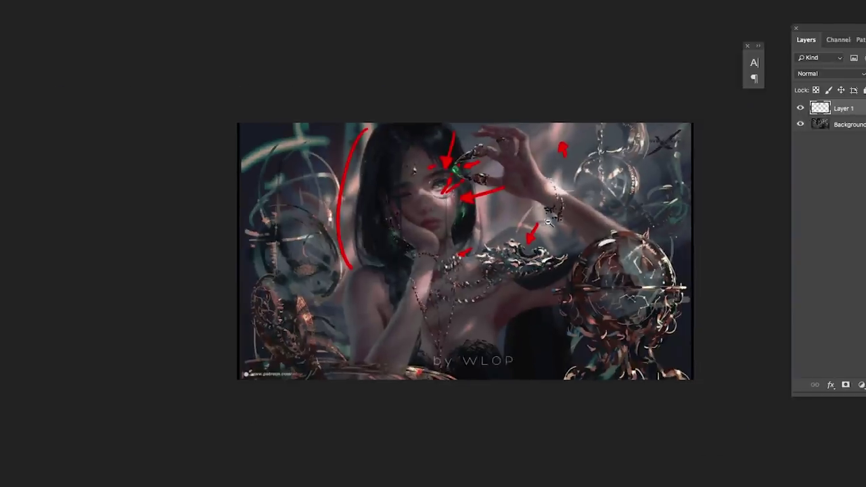
scroll(595, 199, "up", 1)
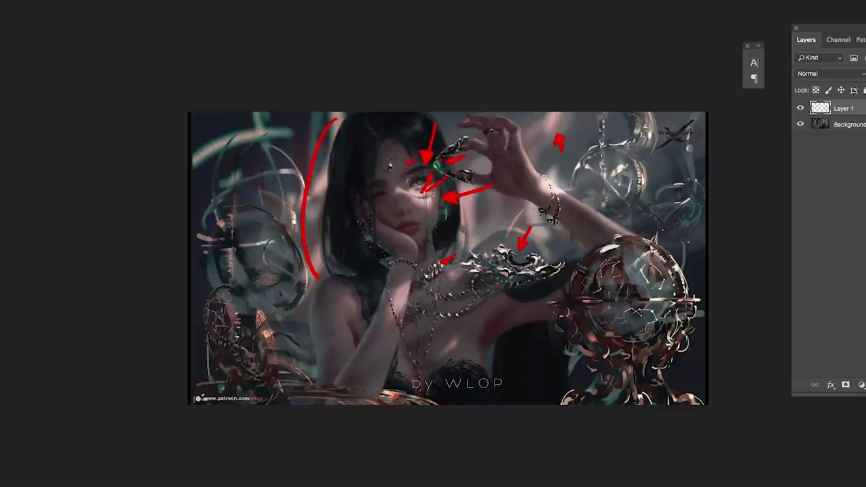
- Hide the Layer 1 annotations and add a new empty Layer 2
left_click(801, 108)
scroll(588, 204, "down", 1)
scroll(587, 205, "down", 2)
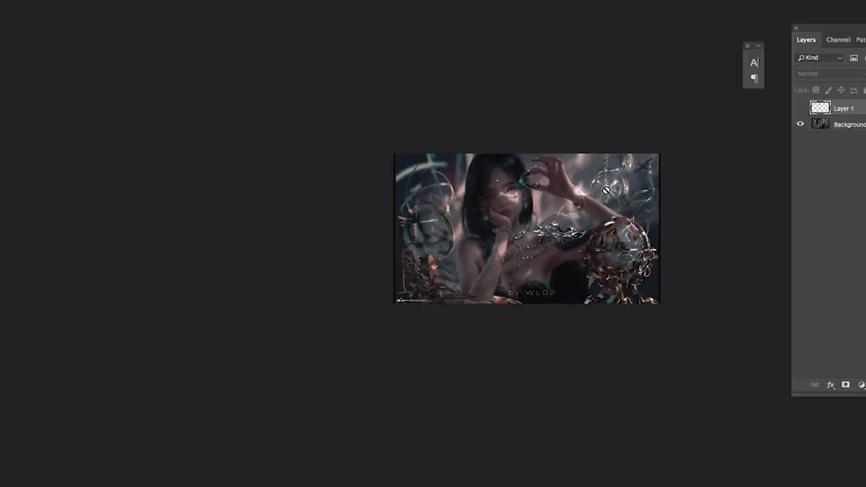
scroll(633, 179, "up", 2)
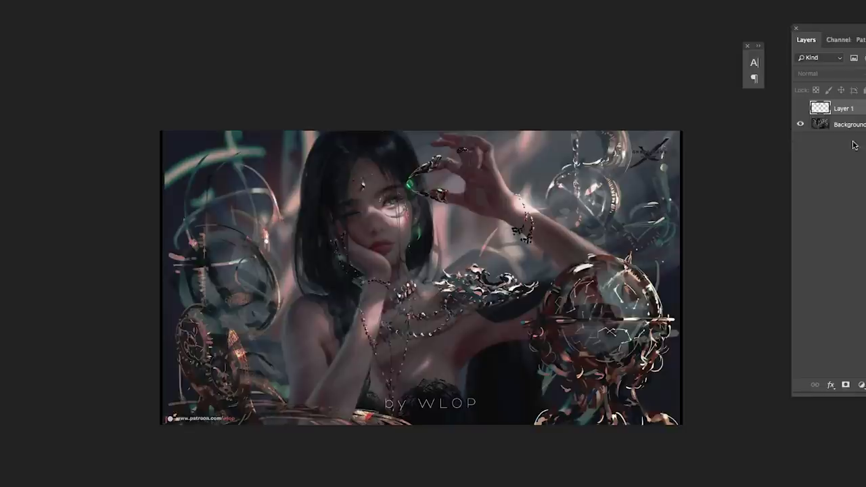
key("ctrl+shift+alt+n")
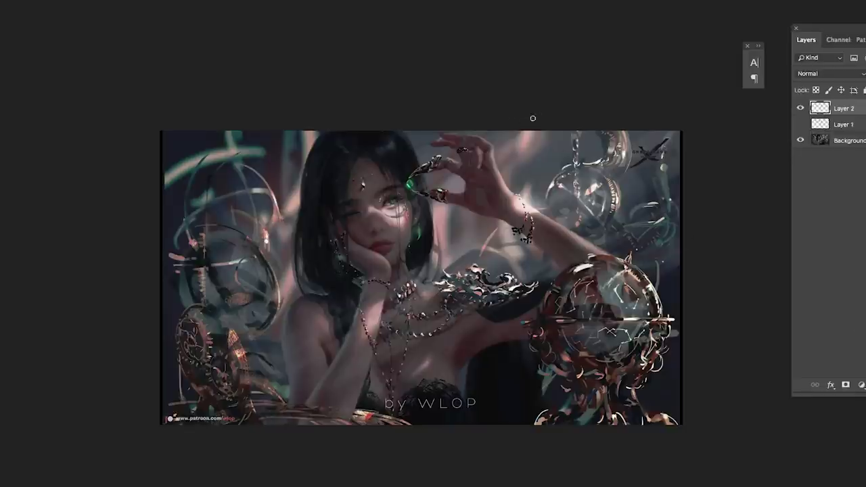
- Paint red strokes above the raised hand and five parallel diagonal light rays from the right edge
mouse_move(488, 135)
left_mouse_down()
mouse_move(412, 169)
mouse_move(506, 130)
mouse_move(420, 163)
left_mouse_up()
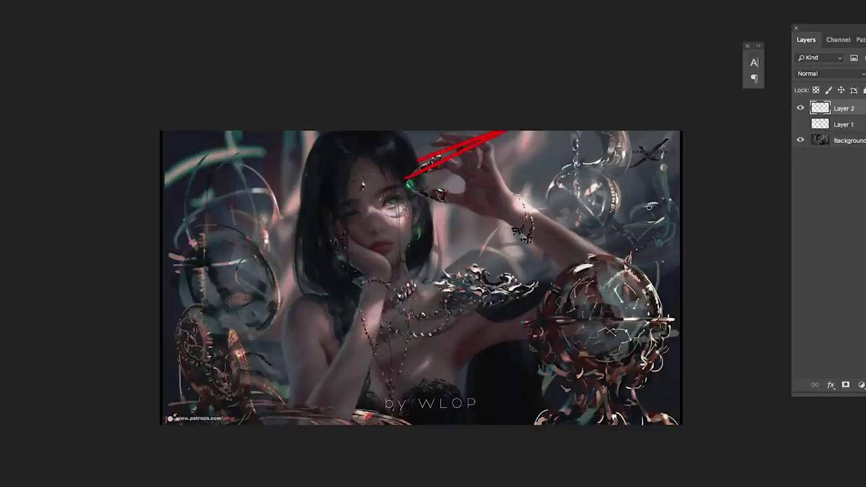
left_click_drag(676, 181, 487, 276)
left_click_drag(682, 180, 504, 279)
left_click_drag(635, 227, 509, 299)
left_click_drag(682, 203, 541, 287)
left_click_drag(682, 265, 593, 315)
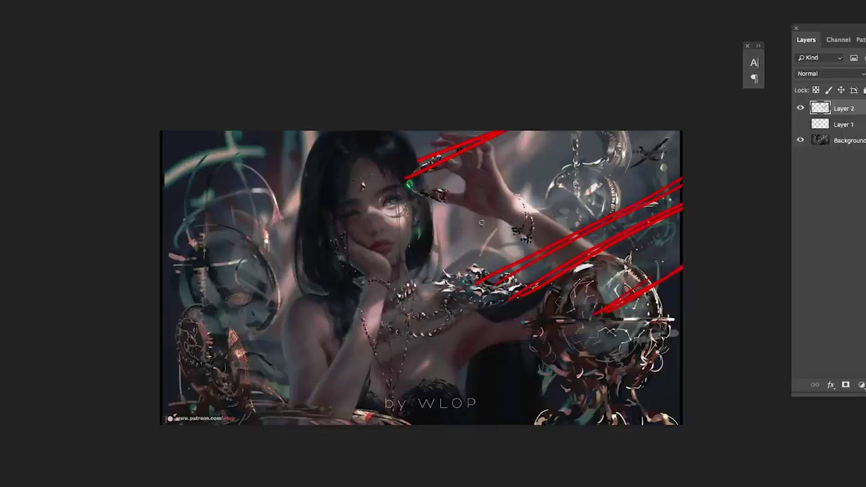
scroll(526, 165, "up", 1)
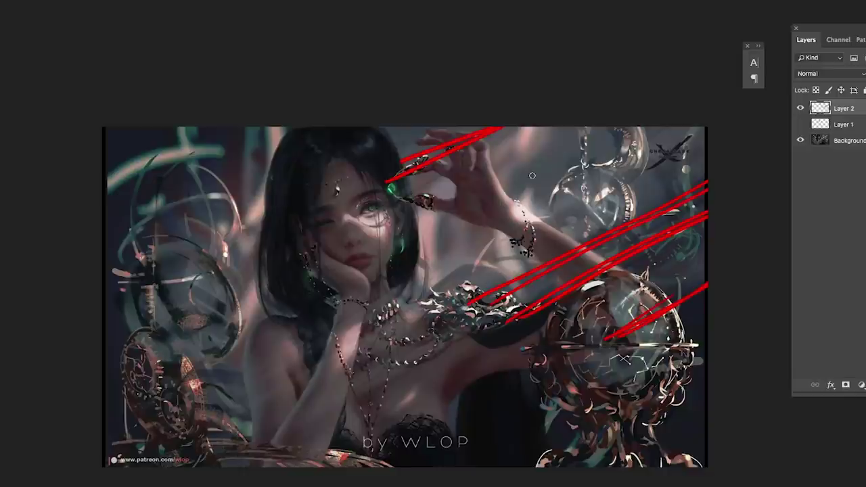
scroll(594, 177, "down", 2)
- Hide Layer 2's light rays and add an empty Layer 3 on top
left_click(801, 108)
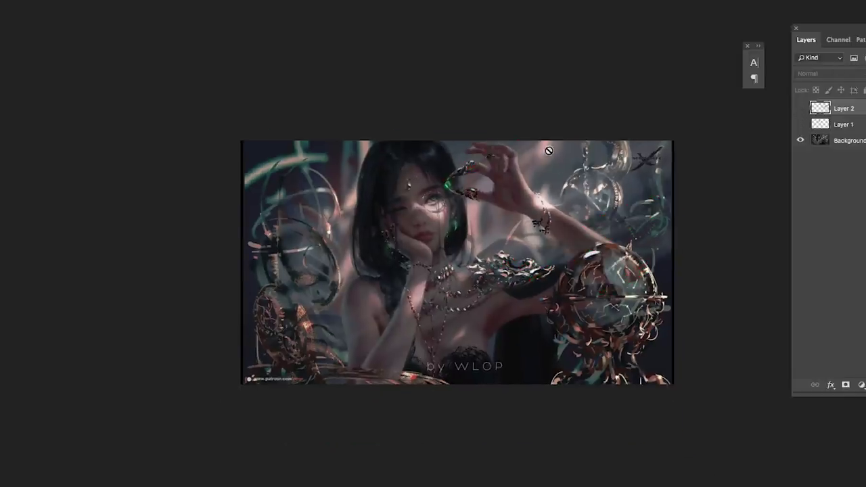
scroll(622, 186, "up", 2)
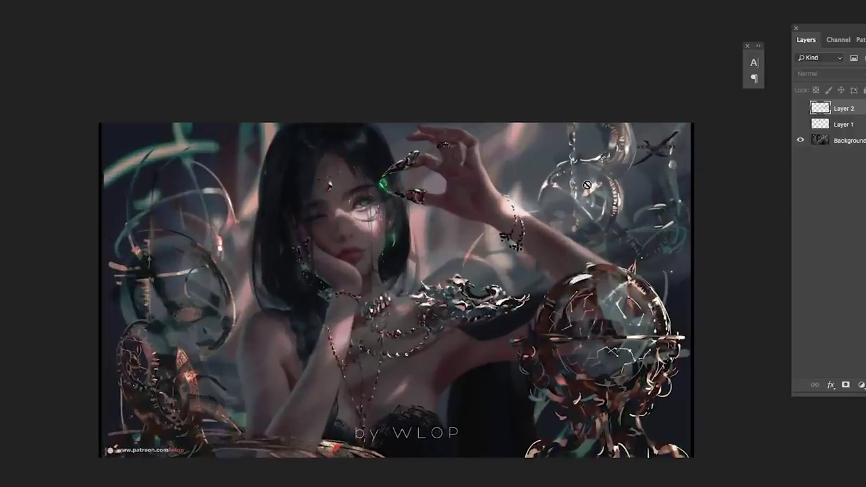
scroll(574, 193, "right", 2)
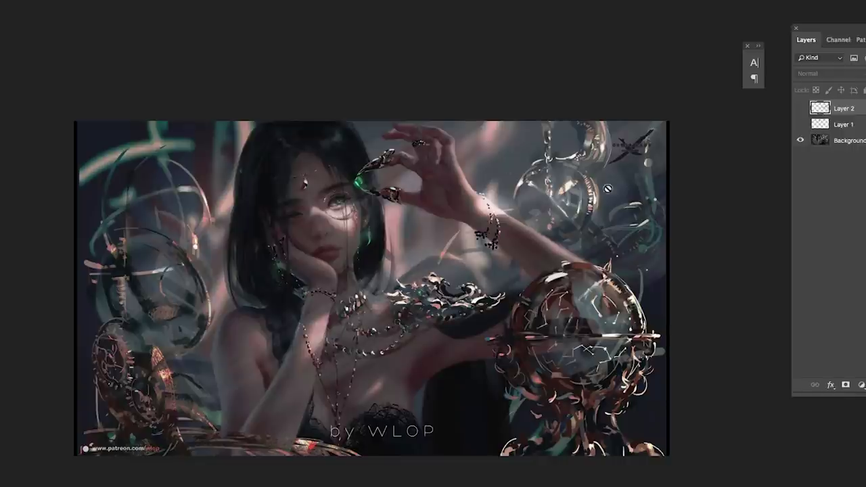
scroll(512, 236, "down", 2)
scroll(334, 255, "up", 2)
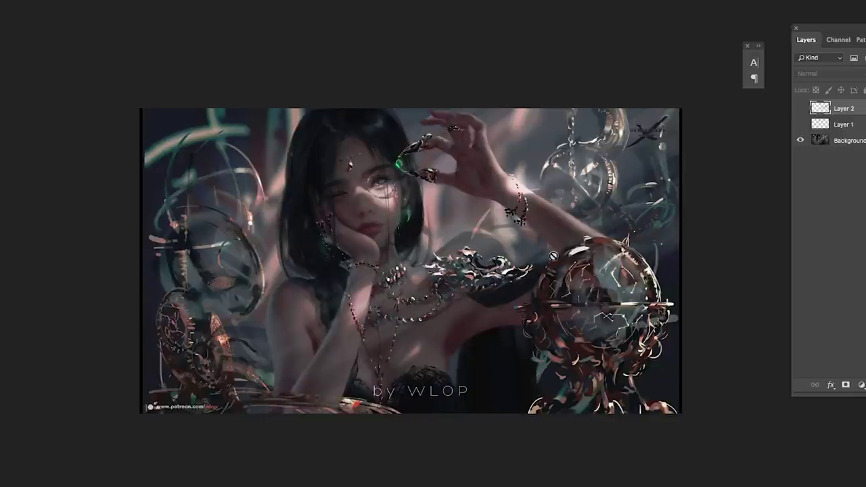
key("ctrl+shift+alt+n")
scroll(572, 224, "up", 1)
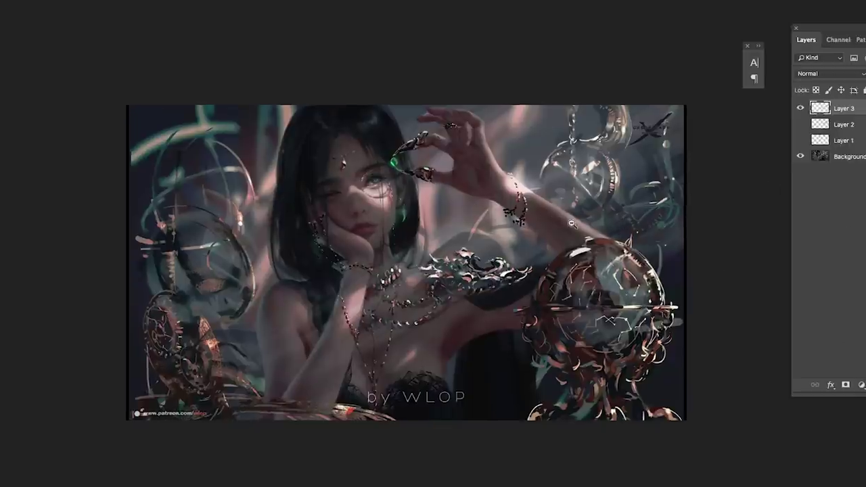
- Outline the raised arm and hand in red and circle the hourglass with arcs
scroll(572, 224, "up", 1)
mouse_move(511, 222)
left_mouse_down()
mouse_move(610, 264)
mouse_move(631, 244)
mouse_move(494, 154)
mouse_move(476, 101)
mouse_move(400, 87)
mouse_move(369, 152)
mouse_move(490, 204)
left_mouse_up()
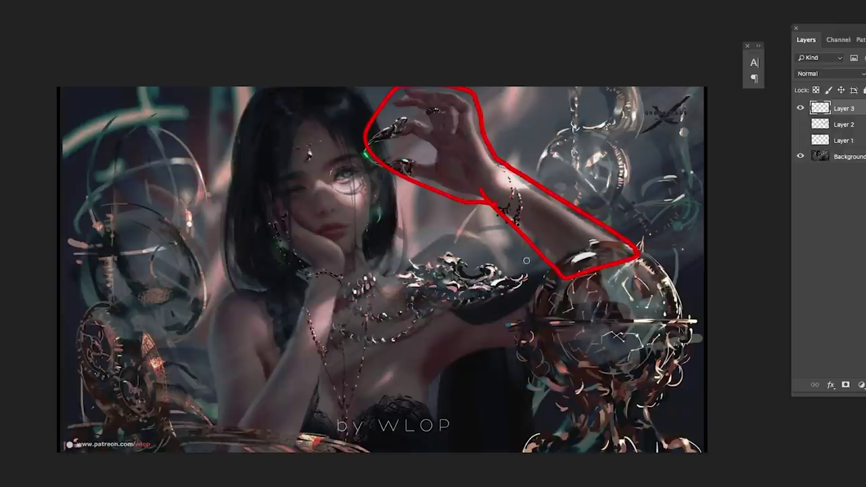
scroll(541, 243, "up", 1)
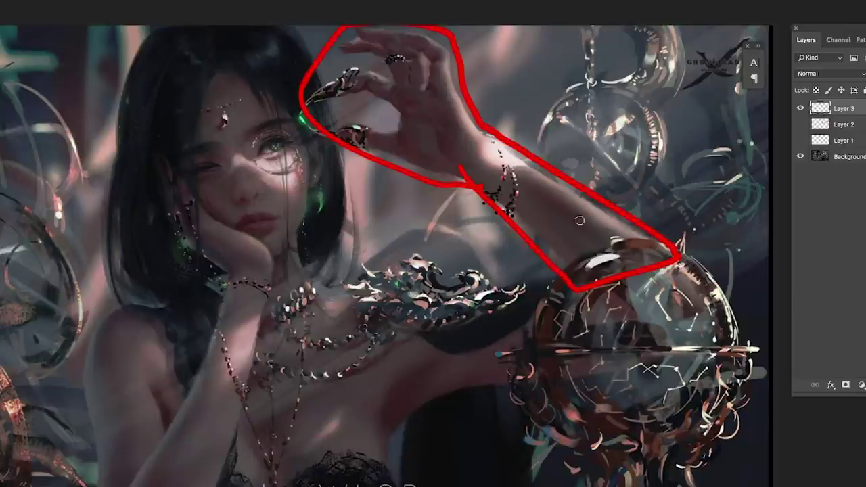
scroll(580, 220, "down", 3)
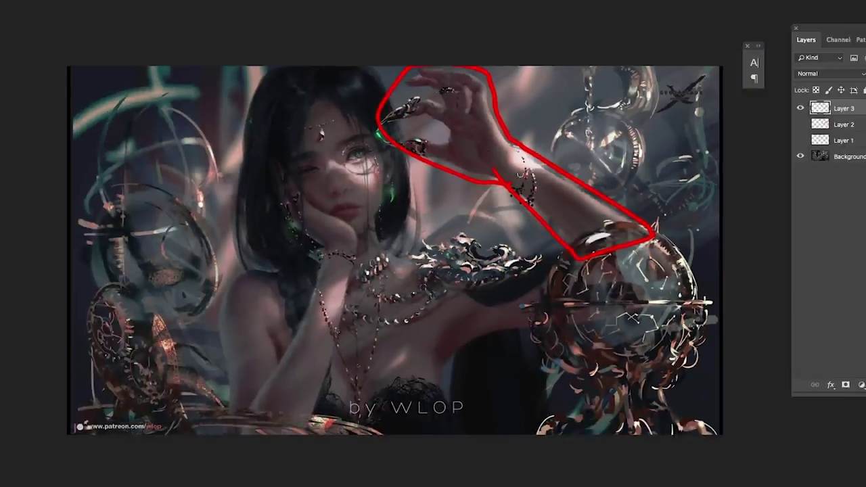
scroll(615, 152, "up", 3)
mouse_move(506, 139)
left_mouse_down()
mouse_move(616, 71)
mouse_move(611, 182)
mouse_move(623, 93)
mouse_move(628, 163)
left_mouse_up()
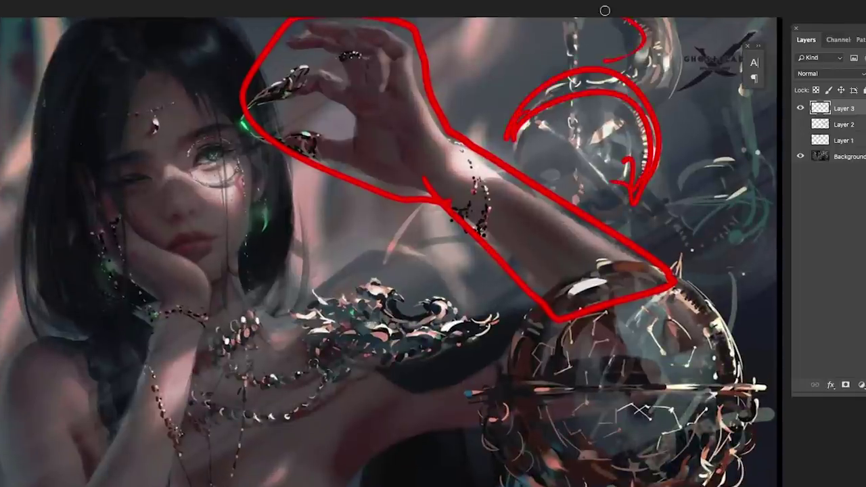
left_click_drag(623, 15, 641, 19)
scroll(677, 155, "down", 3)
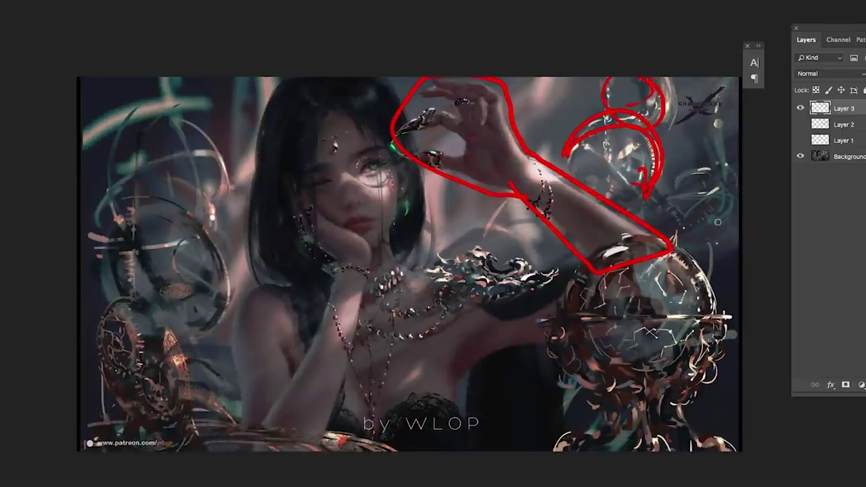
- Hide the Layer 3 outlines and add an empty Layer 4 above
left_click(801, 108)
scroll(531, 201, "down", 2)
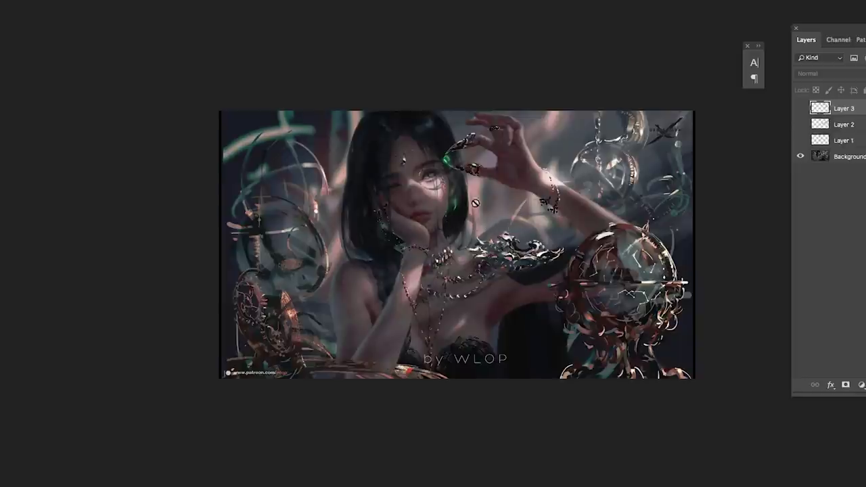
scroll(563, 187, "down", 2)
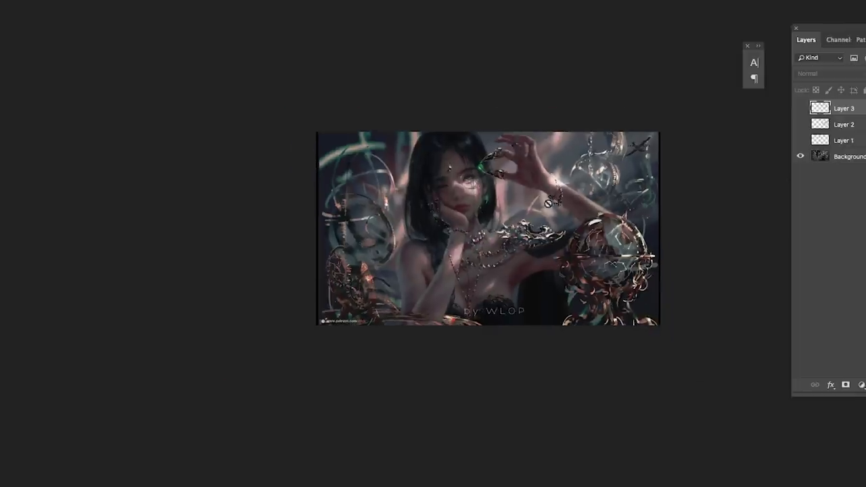
scroll(513, 184, "up", 2)
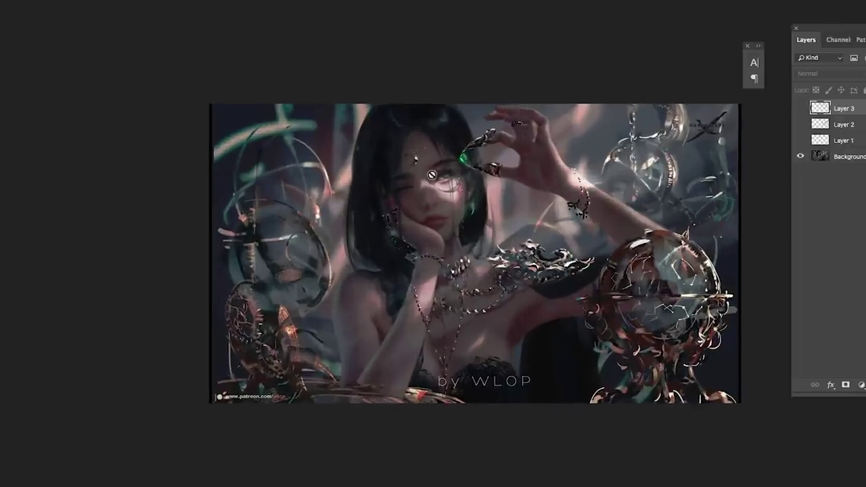
scroll(467, 167, "up", 3)
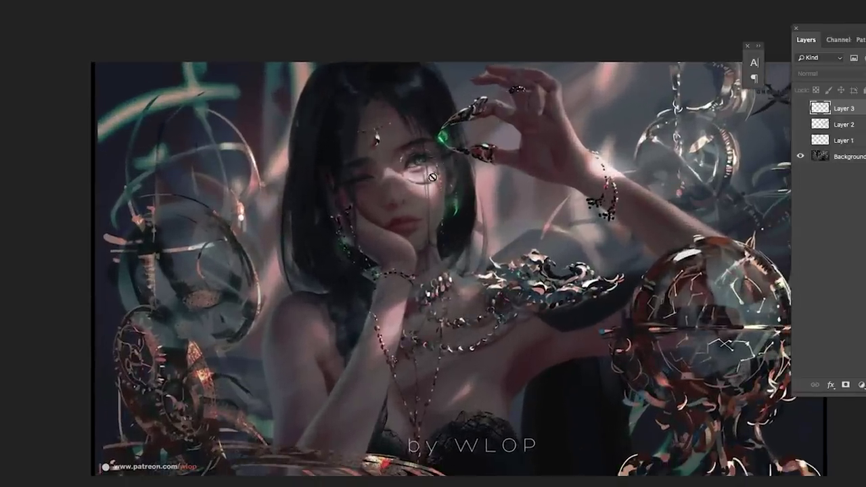
key("ctrl+shift+alt+n")
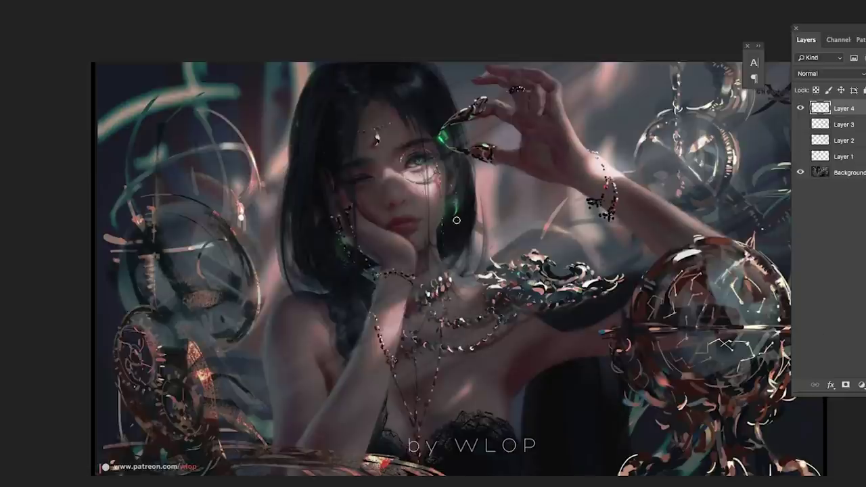
- Paint red arrows toward the shoulder and forehead jewel, plus arrows fanning up the left side
scroll(358, 176, "down", 3)
scroll(398, 178, "up", 3)
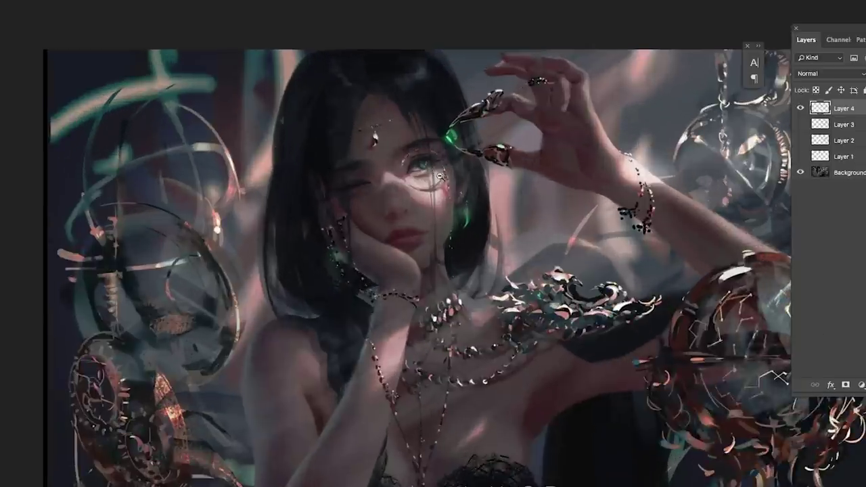
left_click_drag(179, 305, 253, 333)
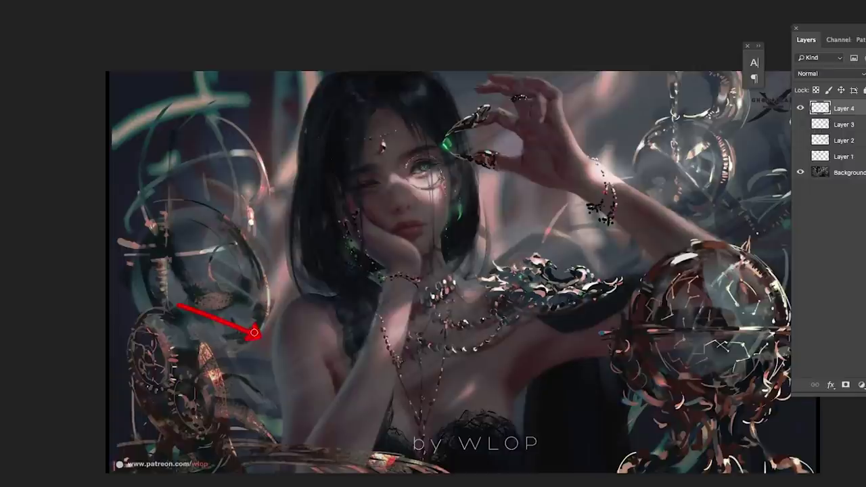
left_click_drag(383, 55, 387, 129)
key("ctrl+minus")
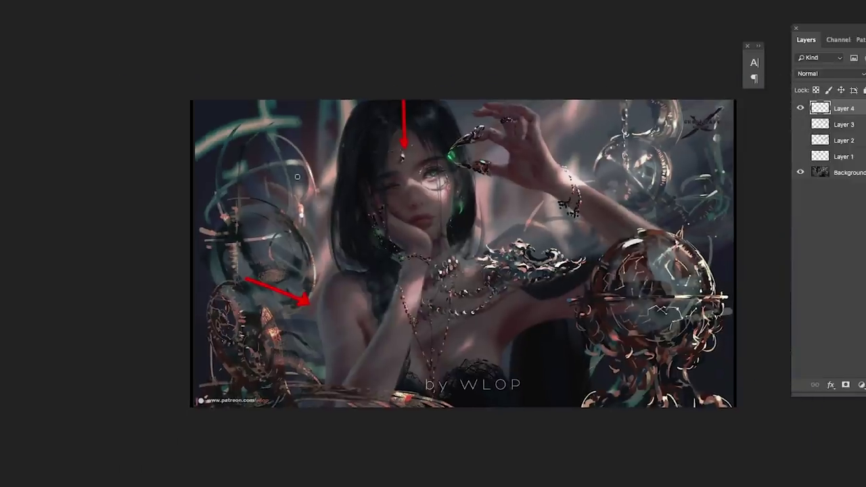
scroll(334, 156, "up", 1)
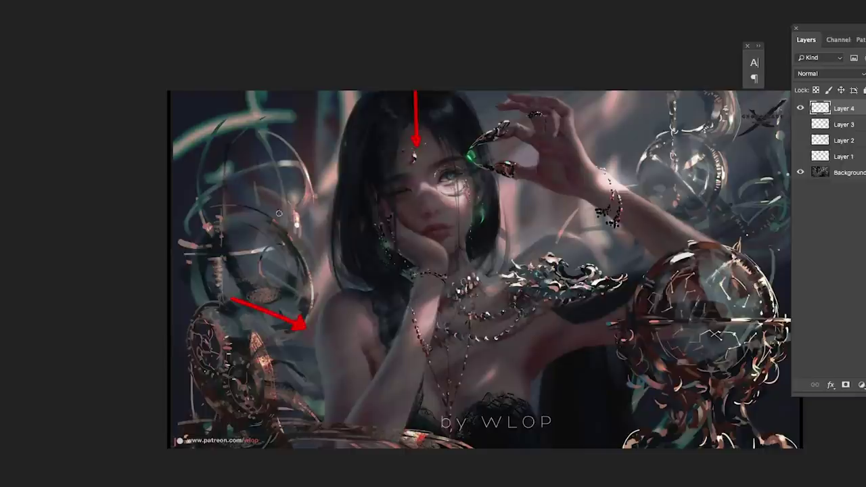
left_click_drag(298, 205, 255, 166)
mouse_move(285, 167)
left_mouse_down()
mouse_move(281, 150)
mouse_move(267, 145)
mouse_move(280, 145)
left_mouse_up()
left_click_drag(303, 113, 299, 104)
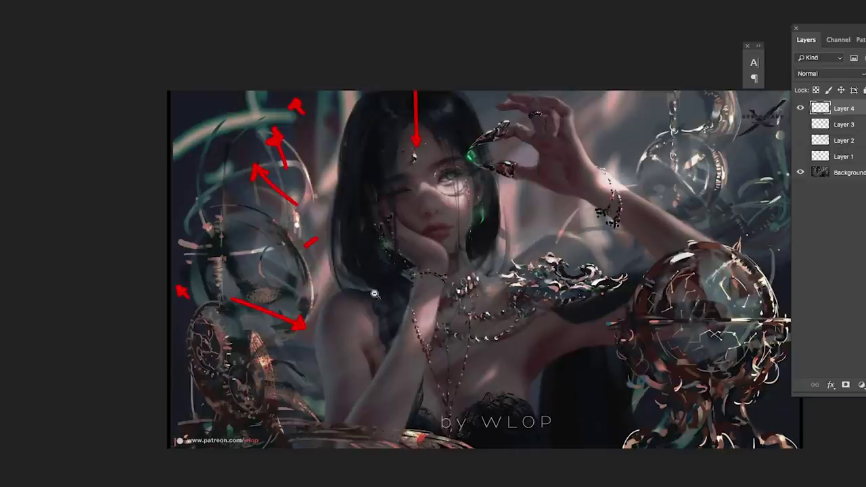
- Zoom out on the WLOP painting and hide Layer 4's red arrow annotations
key("ctrl+minus")
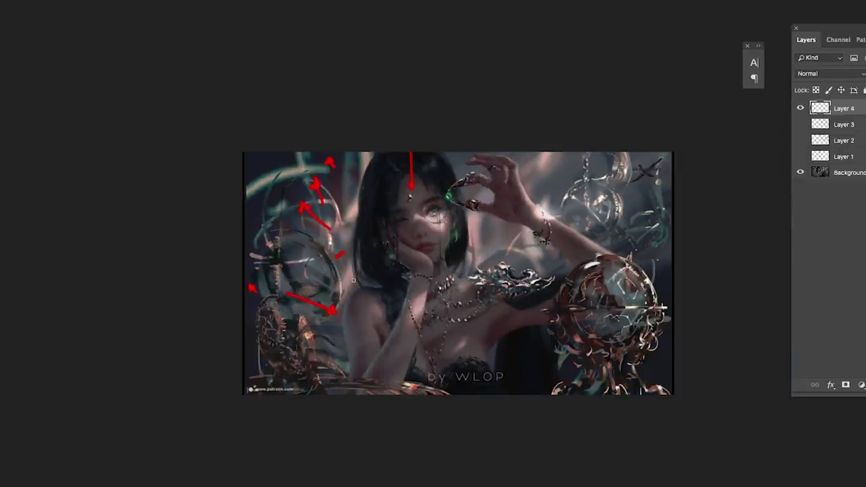
scroll(376, 260, "up", 2)
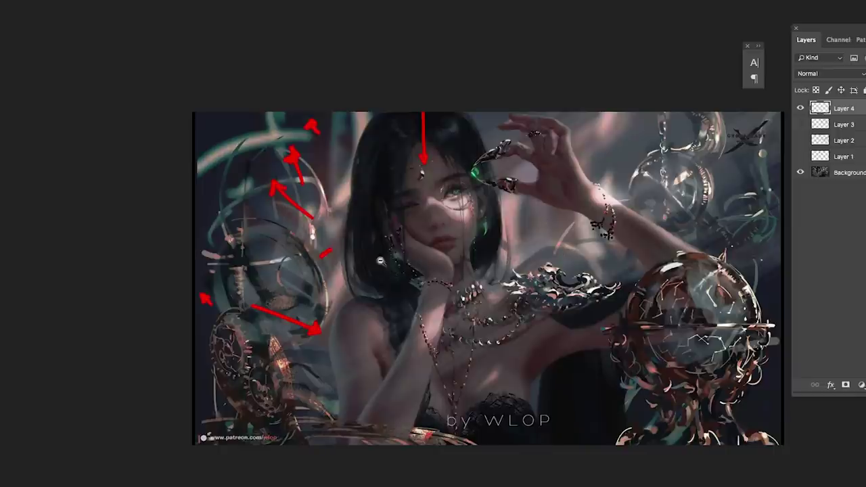
scroll(371, 248, "right", 2)
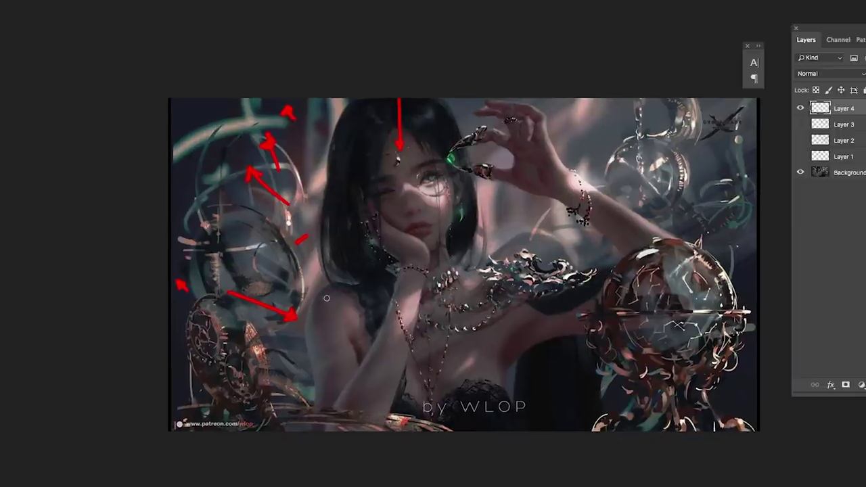
scroll(463, 221, "right", 2)
scroll(435, 200, "down", 2)
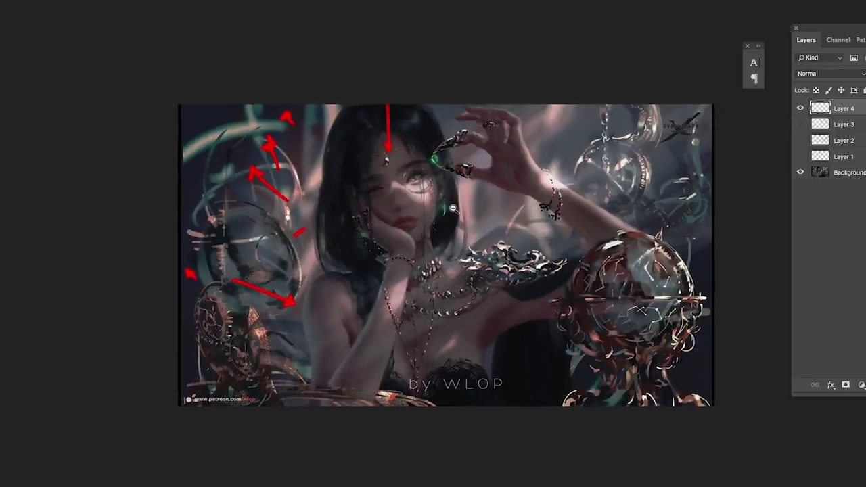
scroll(409, 175, "up", 3)
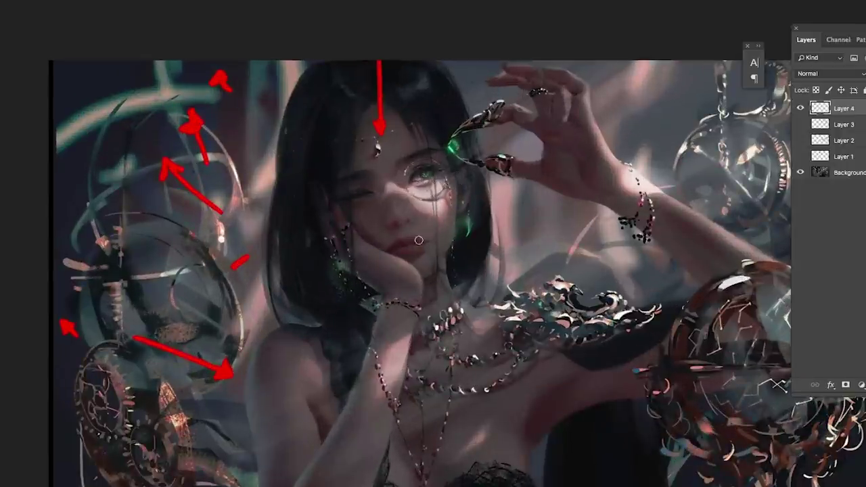
scroll(404, 235, "down", 1)
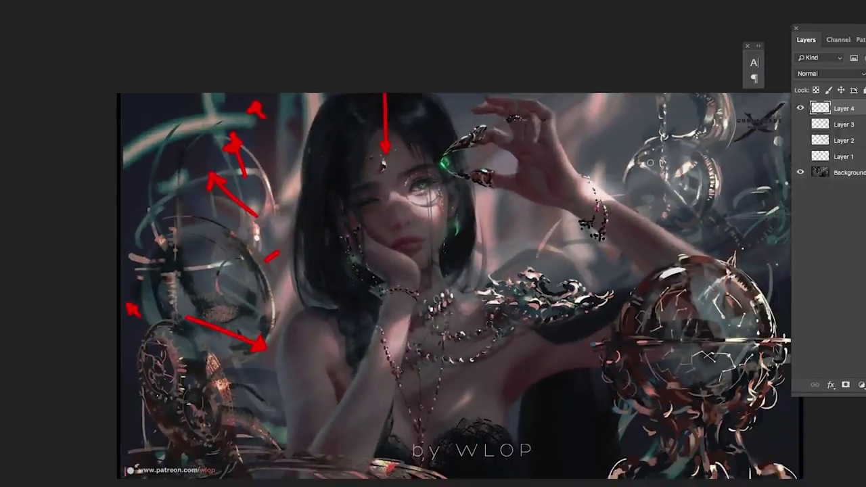
left_click(800, 108)
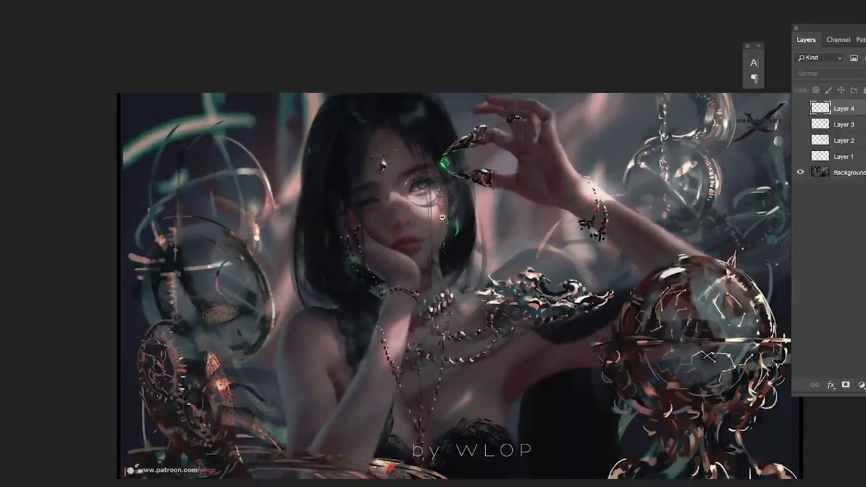
scroll(459, 220, "down", 2)
scroll(459, 220, "up", 1)
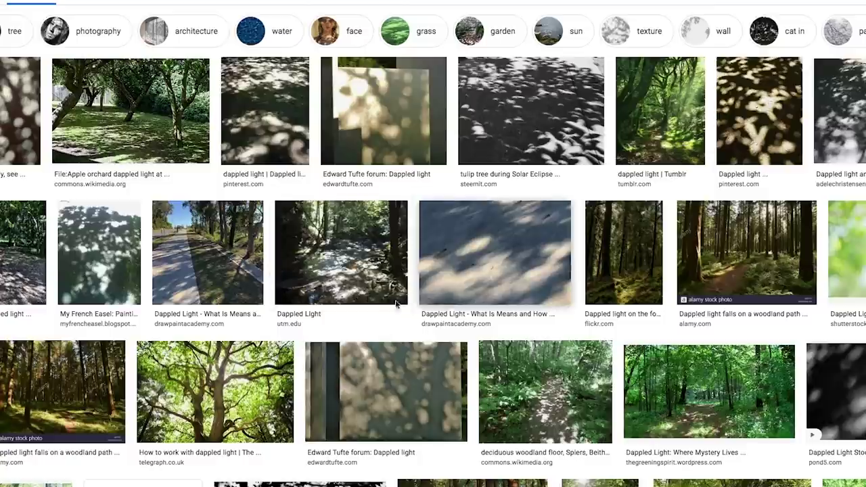
- Browse the 'dappled light' results of sunlit woodland paths and portraits
scroll(562, 321, "down", 1)
scroll(580, 326, "down", 4)
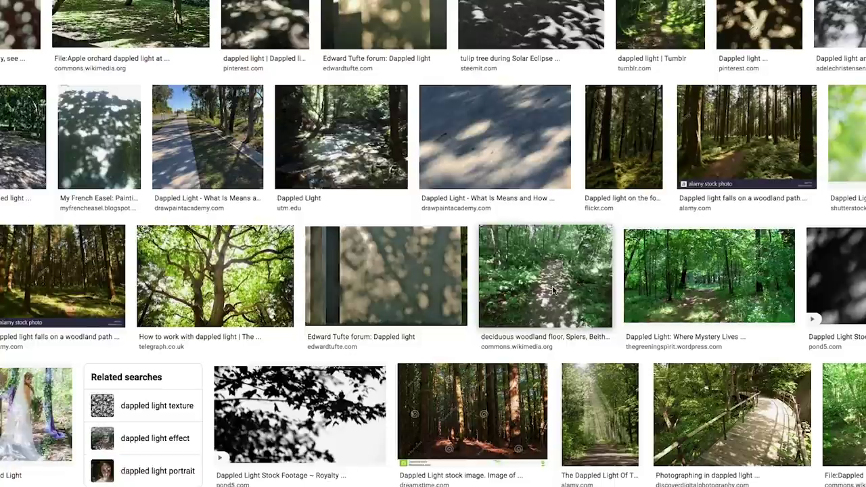
scroll(517, 304, "down", 2)
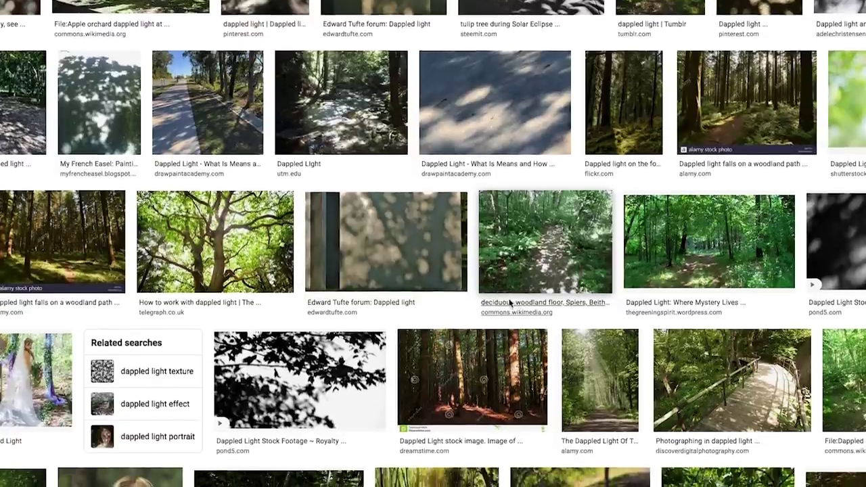
scroll(511, 305, "down", 2)
scroll(509, 304, "down", 5)
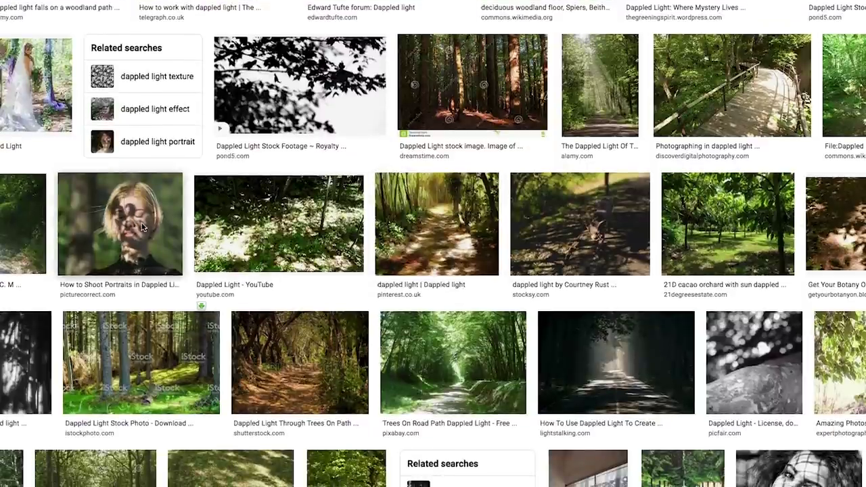
scroll(142, 228, "down", 2)
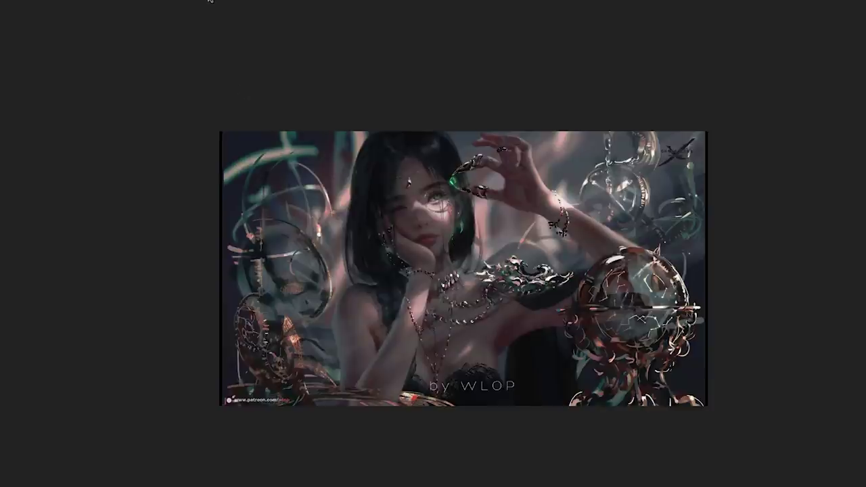
- Show the panels, zoom out, and hide the portrait's Curves, Gradient Map and Group 2 layers
key("Tab")
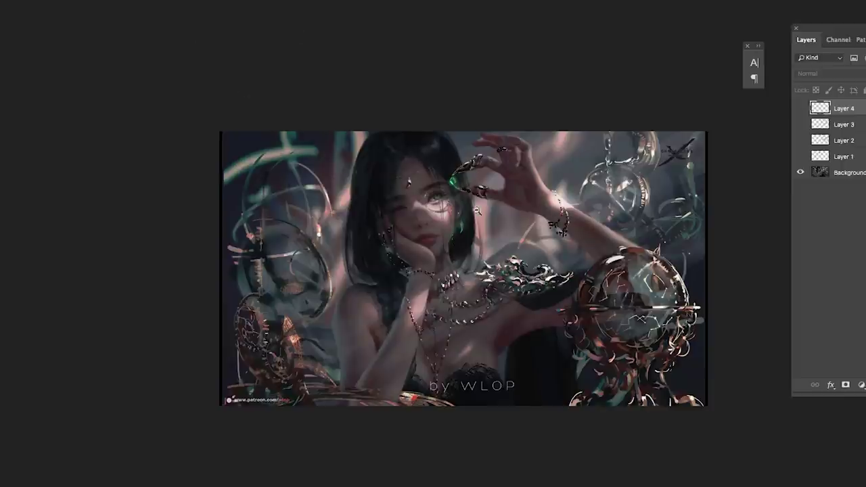
key("ctrl+minus")
scroll(232, 94, "right", 2)
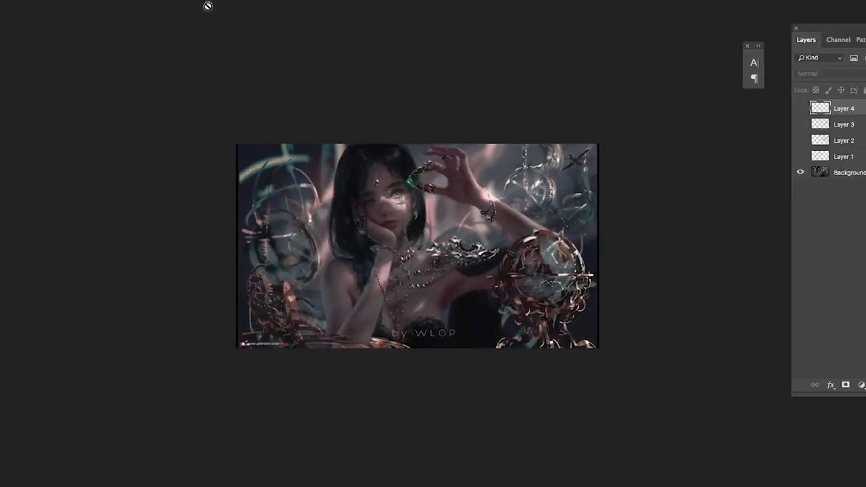
scroll(440, 216, "up", 1)
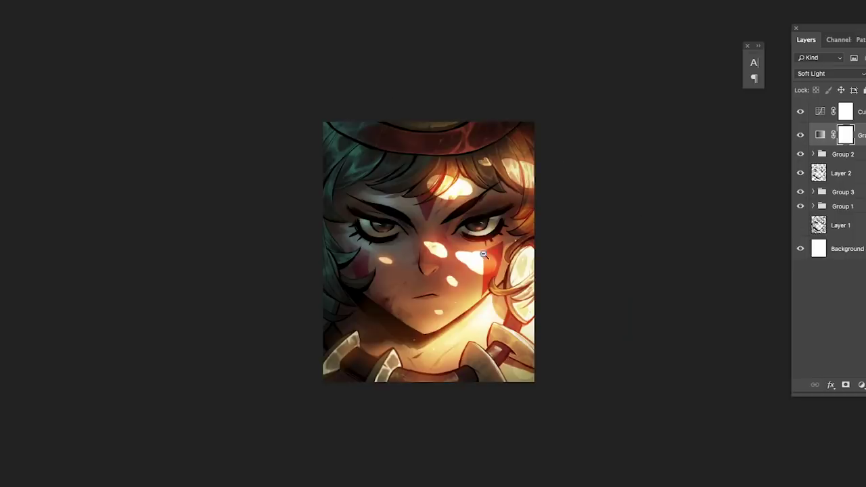
scroll(483, 254, "down", 2)
scroll(483, 254, "up", 1)
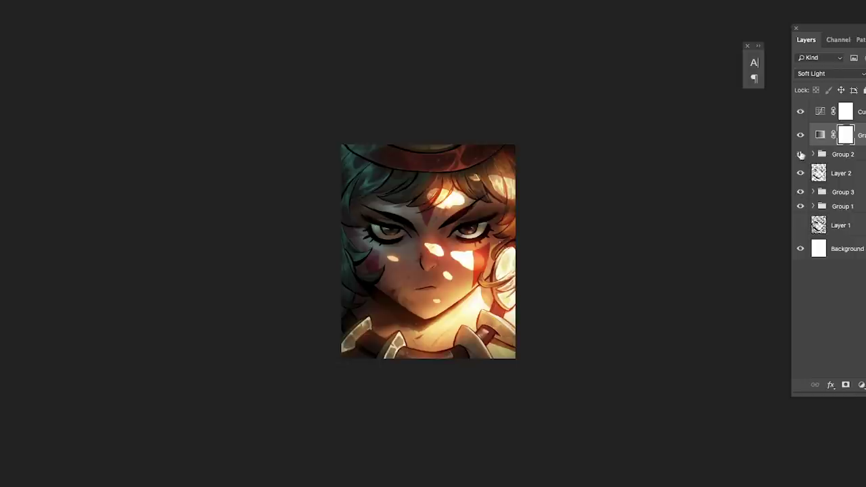
left_click_drag(801, 112, 807, 162)
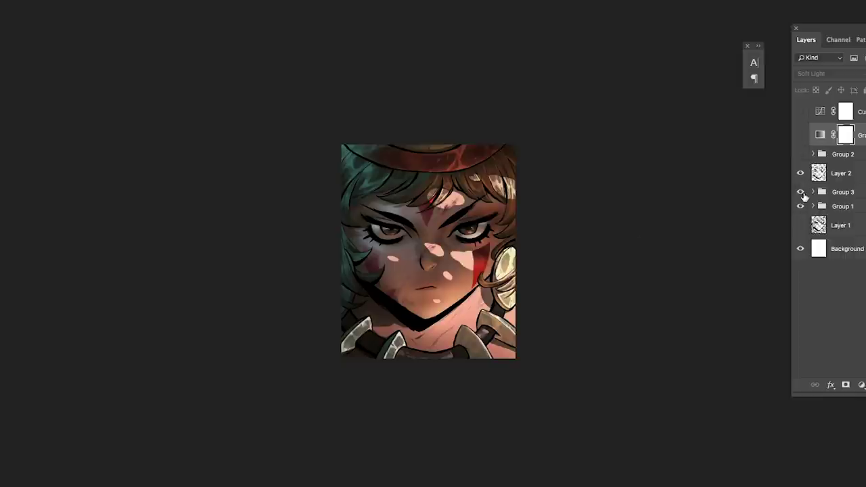
- Hide Group 3, compare Group 1 on and off leaving it shown, and expand it
left_click(800, 192)
left_click(800, 206)
left_click(801, 207)
left_click(494, 257)
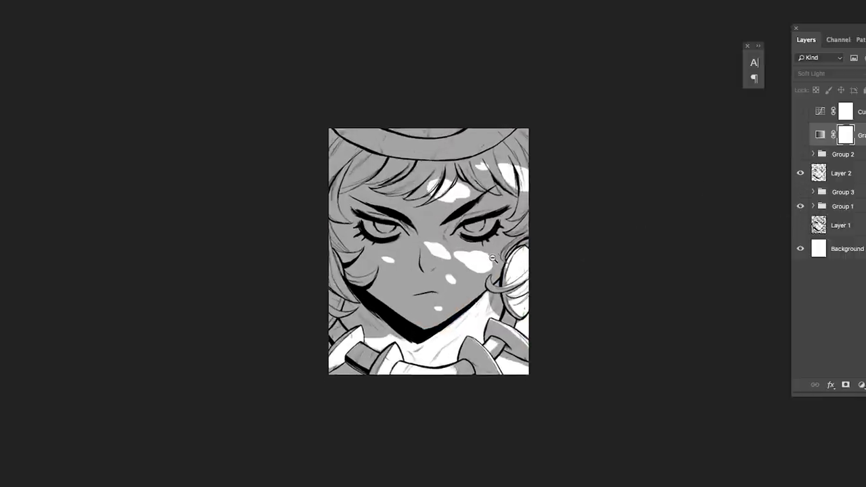
left_click(800, 208)
left_click(800, 208)
left_click(801, 208)
left_click(801, 208)
left_click(801, 208)
left_click(800, 207)
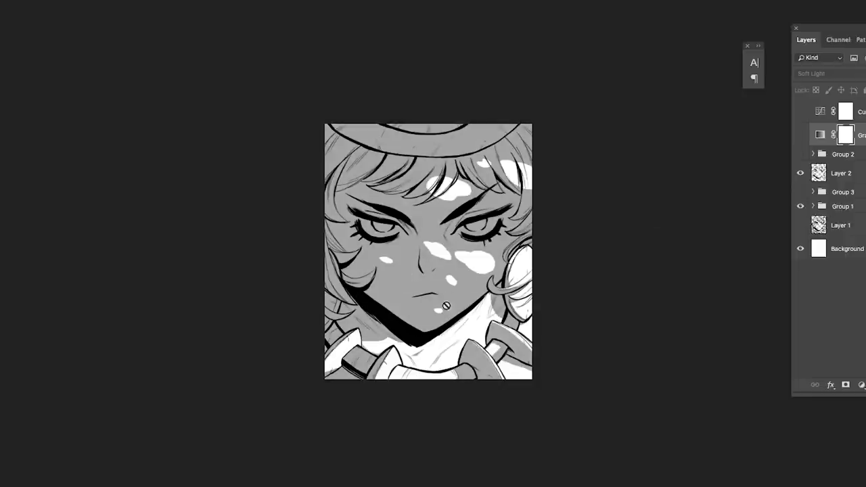
left_click(814, 207)
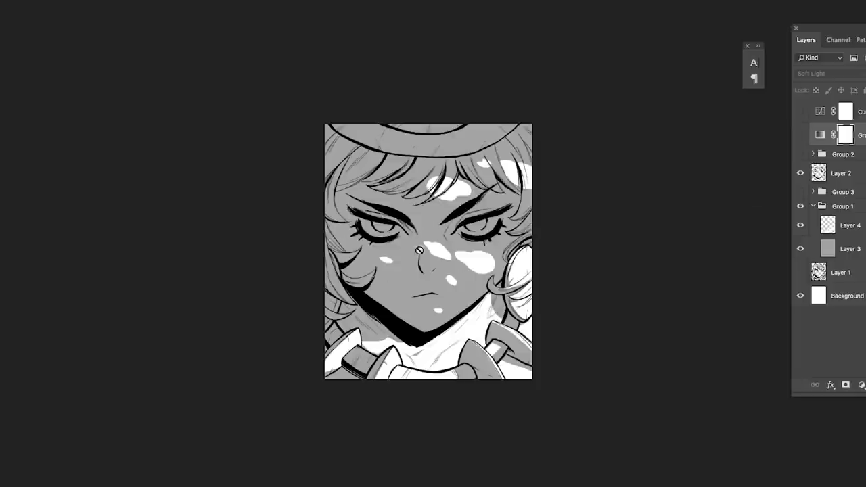
- View the portrait at 100%, zoom back out to the whole face, and select Layer 3
right_click(480, 230)
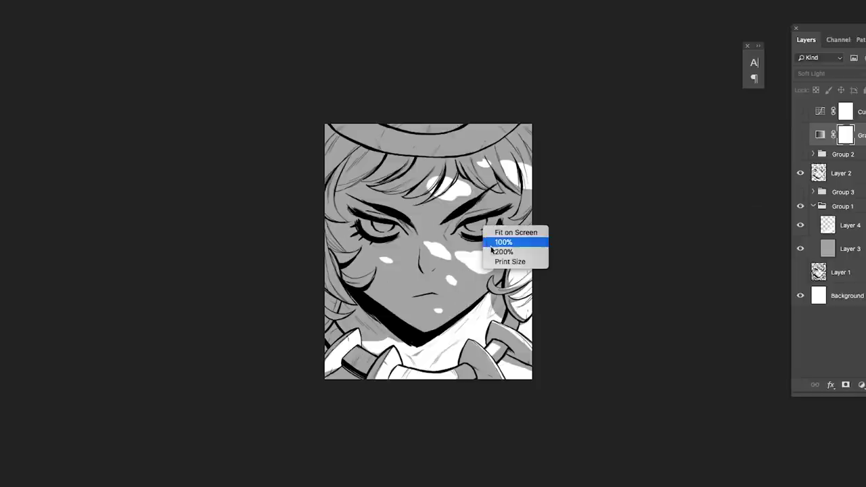
left_click(489, 247)
left_click(489, 247, "alt")
left_click(533, 252, "alt")
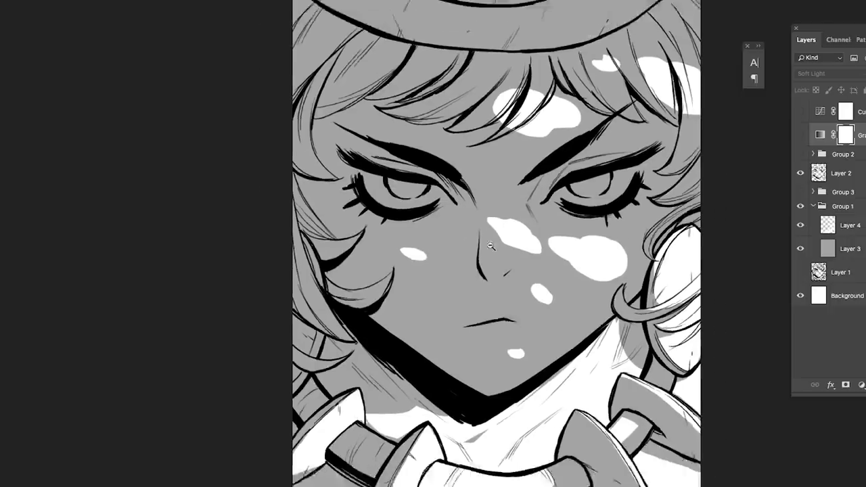
left_click(555, 259, "alt")
left_click(572, 257, "alt")
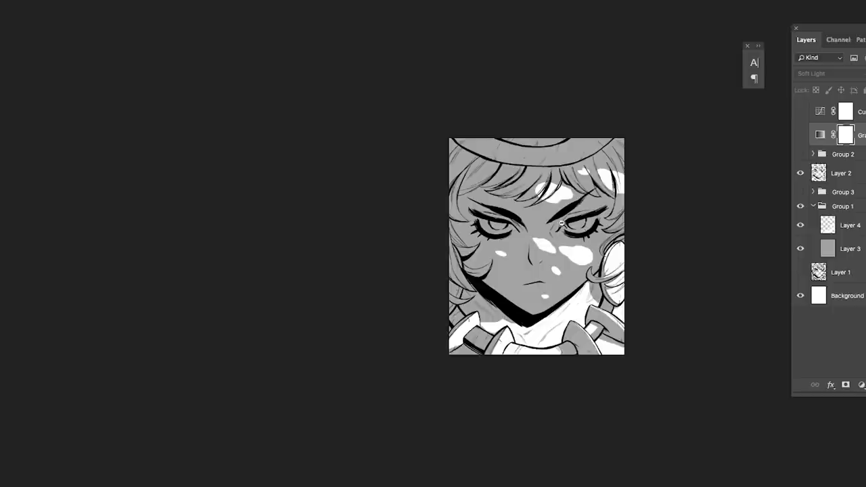
left_click(572, 224)
left_click(831, 247)
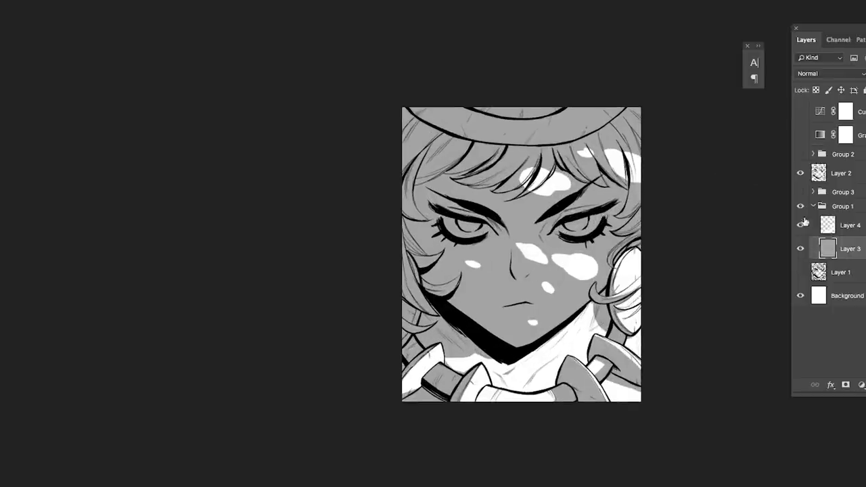
- Hide Layer 4, compare Layer 3, and set the foreground colour to canvas grey adadad
left_click(801, 225)
left_click(801, 249)
left_click(800, 249)
left_click(801, 249)
left_click(800, 249)
key("F12")
left_click(484, 273)
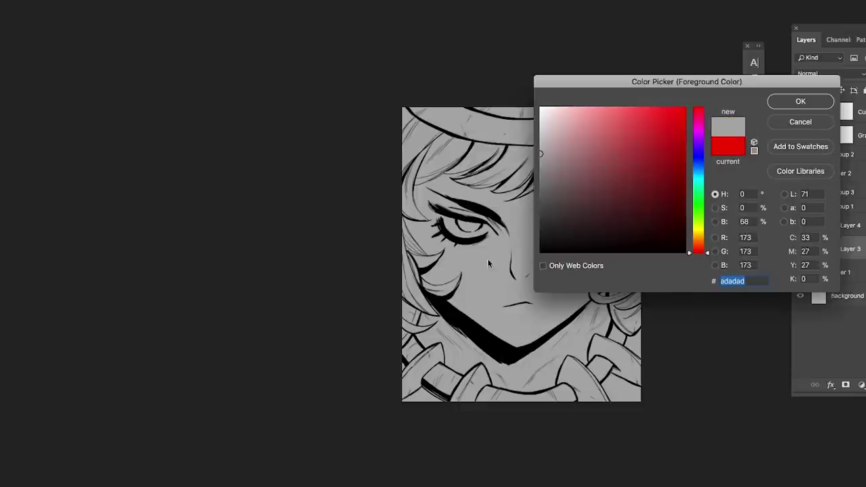
left_click(799, 102)
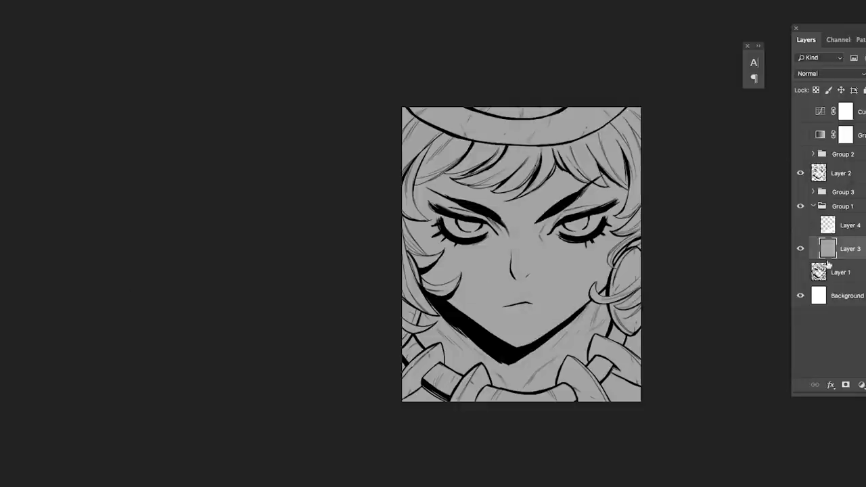
- Compare Layer 4's white light spots on and off, leaving them shown
left_click(801, 225)
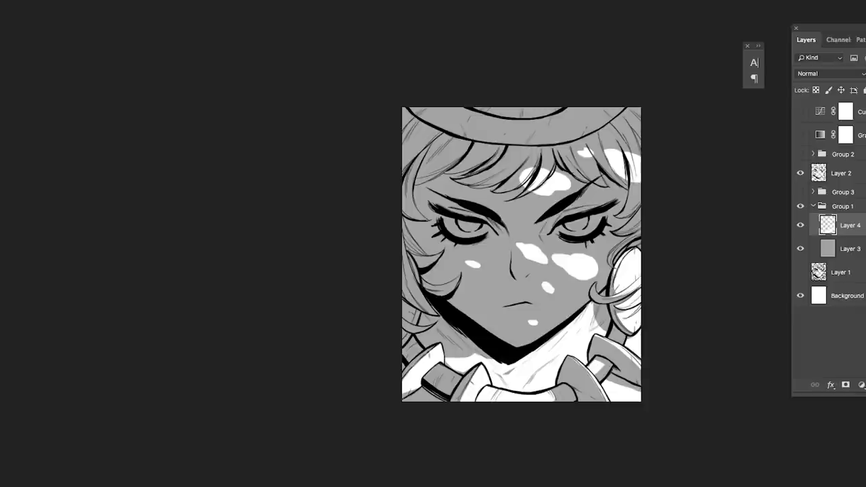
left_click(800, 227)
left_click(801, 228)
left_click(800, 228)
left_click(801, 227)
left_click(800, 227)
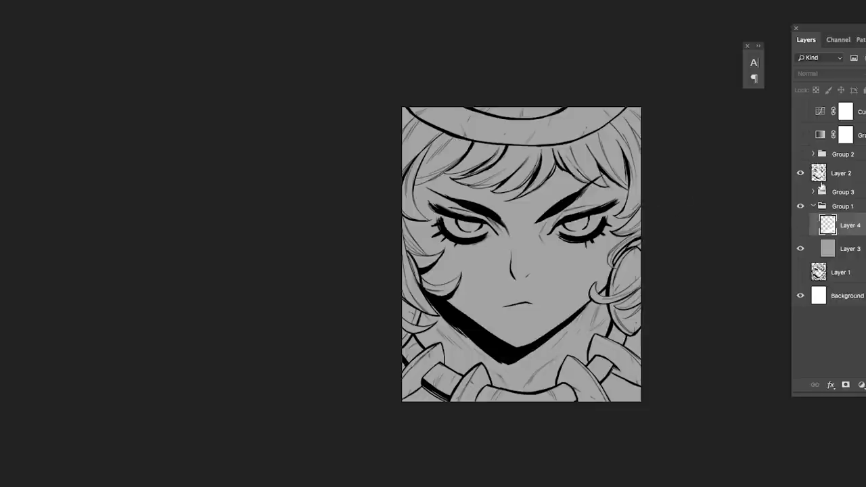
left_click(800, 227)
- Hide the grey shading Group 1 and load Layer 4's light spots as a selection
left_click(814, 207)
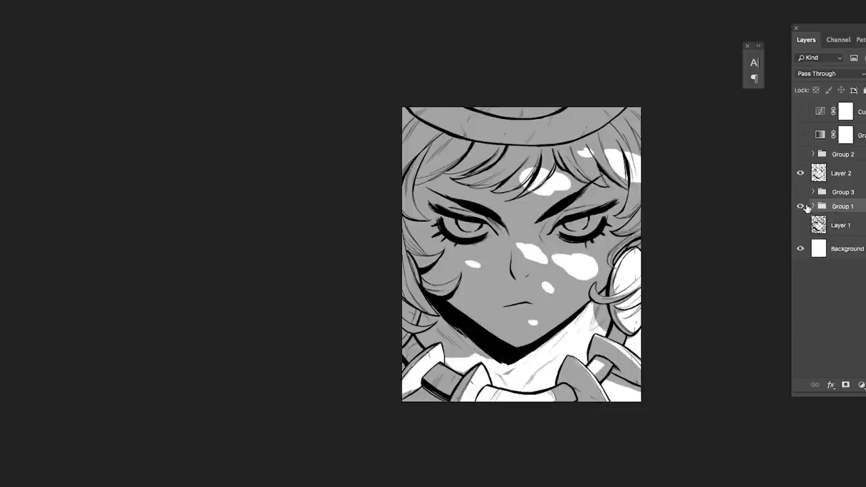
left_click(801, 207)
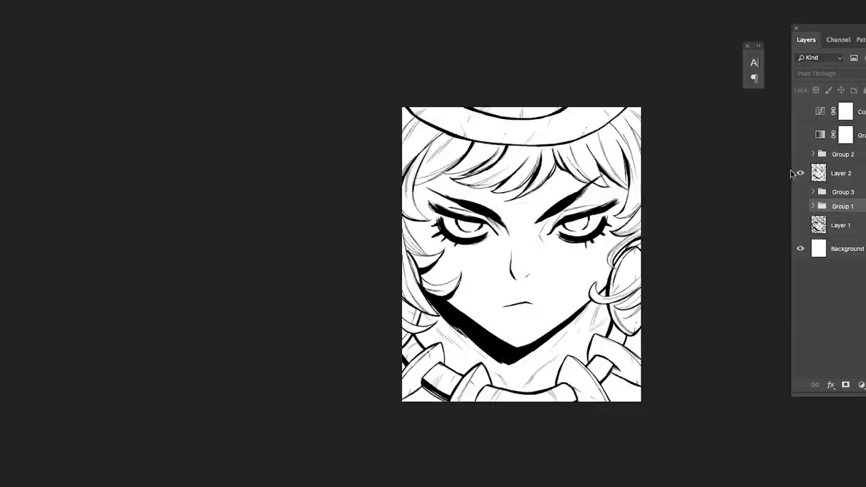
left_click(801, 207)
left_click(800, 206)
left_click(800, 207)
left_click(800, 206)
left_click(813, 206)
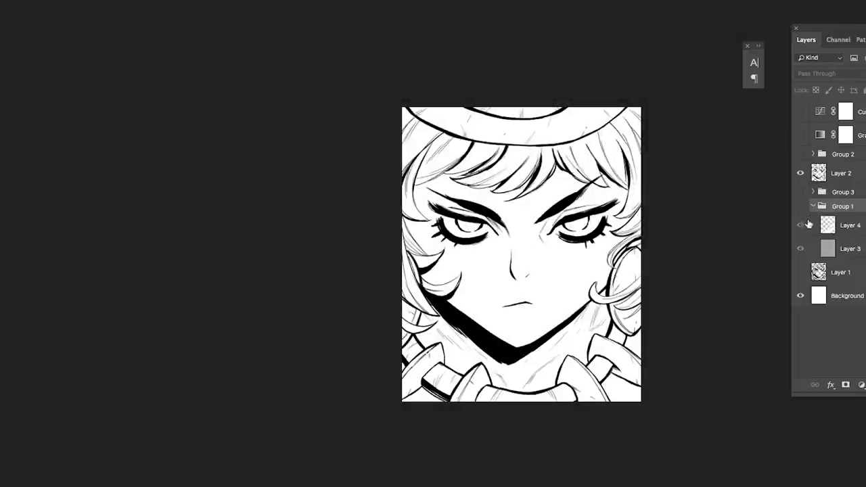
left_click(829, 226, "ctrl")
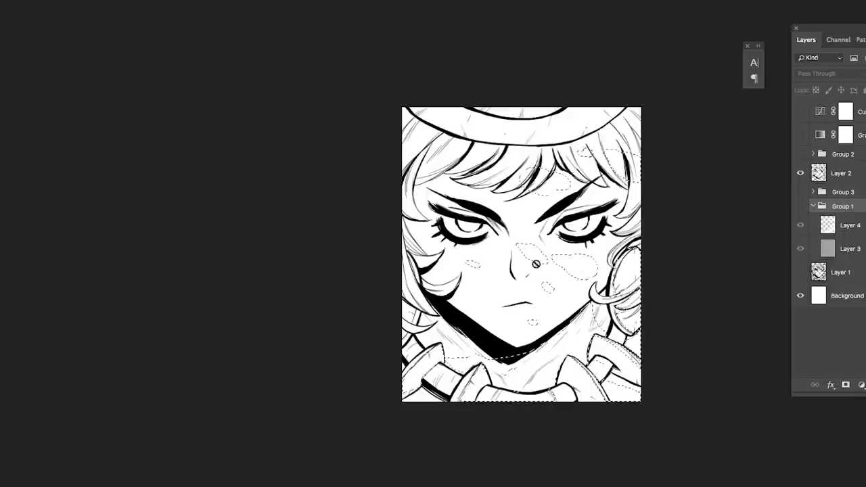
- Hide grey Group 1, show full-colour Group 3, and deselect the light spots
left_click(801, 206)
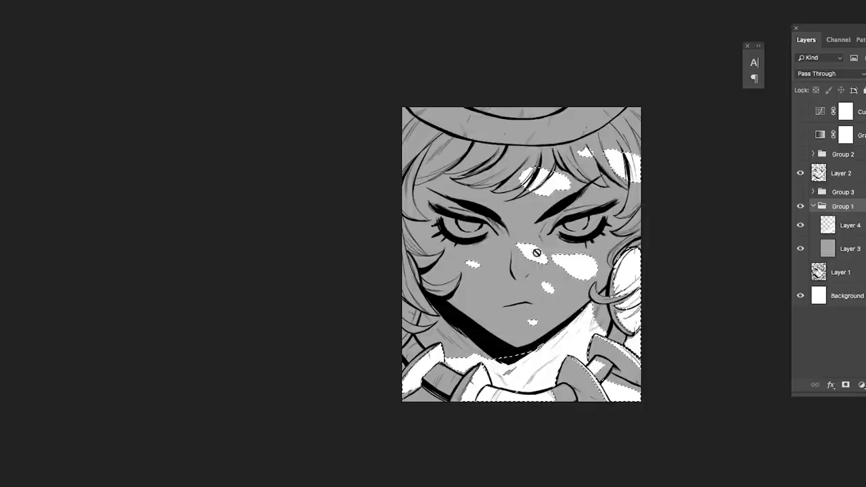
left_click(814, 206)
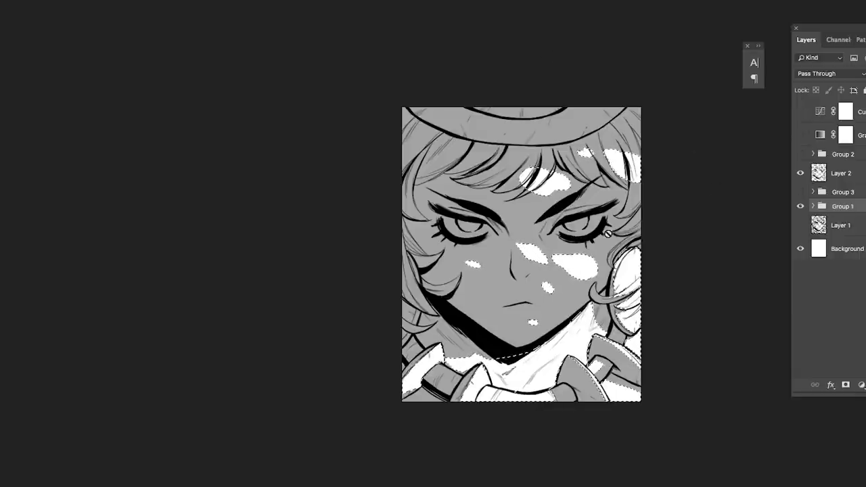
key("ctrl+d")
scroll(643, 233, "up", 1)
left_click_drag(604, 231, 649, 223)
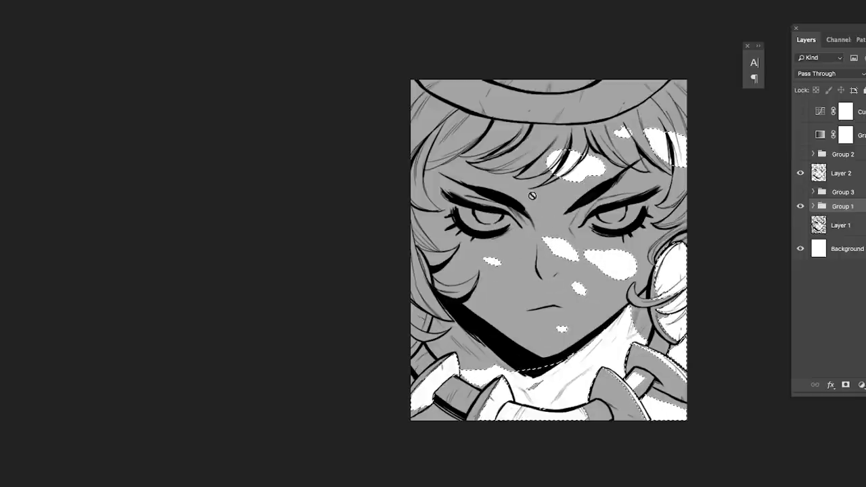
left_click(801, 206)
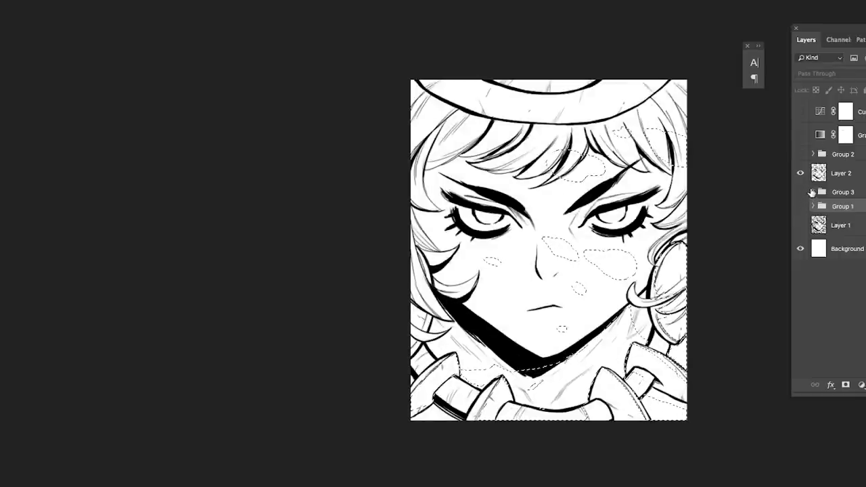
left_click(801, 193)
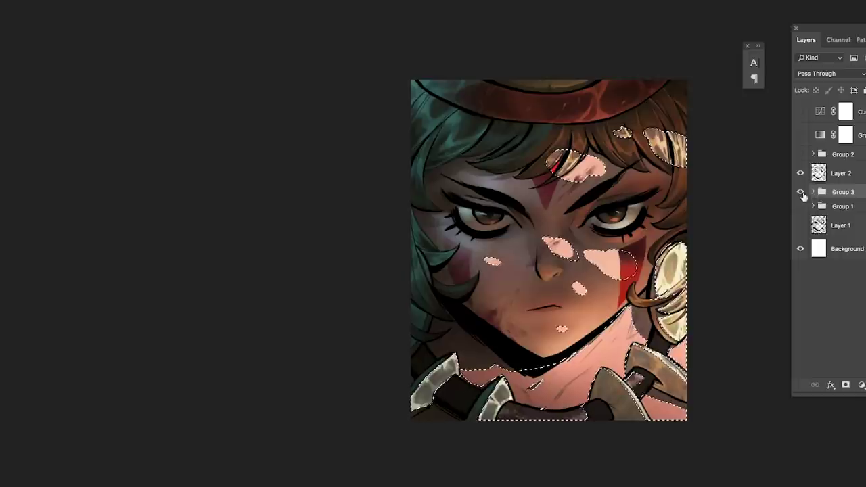
key("ctrl+d")
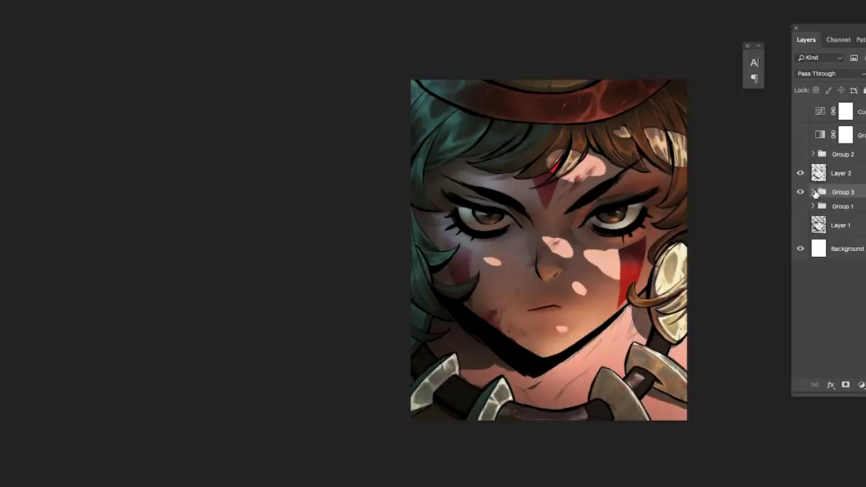
- Expand Group 3 and hide Layers 16, 21, 17, 18, 25 and the masked lighting layers
left_click(814, 193)
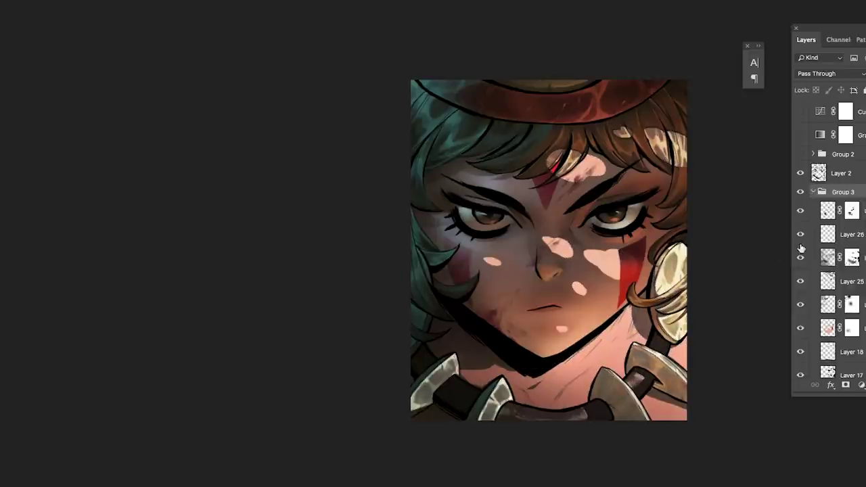
scroll(829, 237, "down", 10)
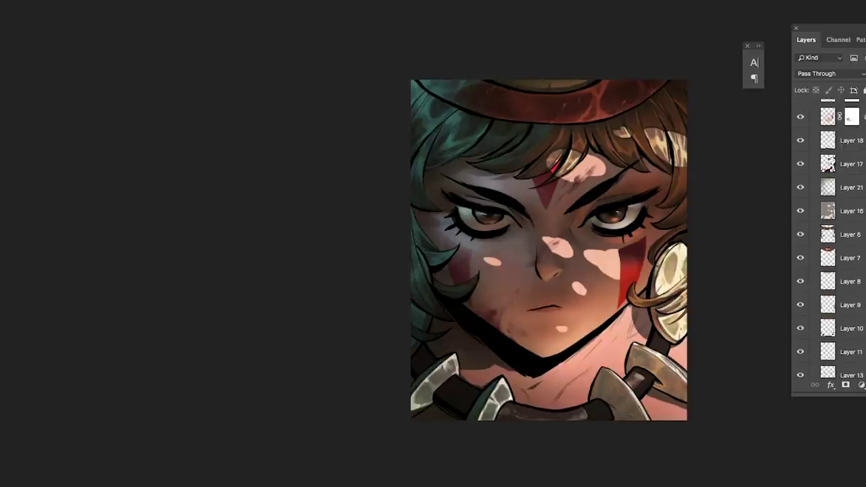
scroll(829, 237, "up", 2)
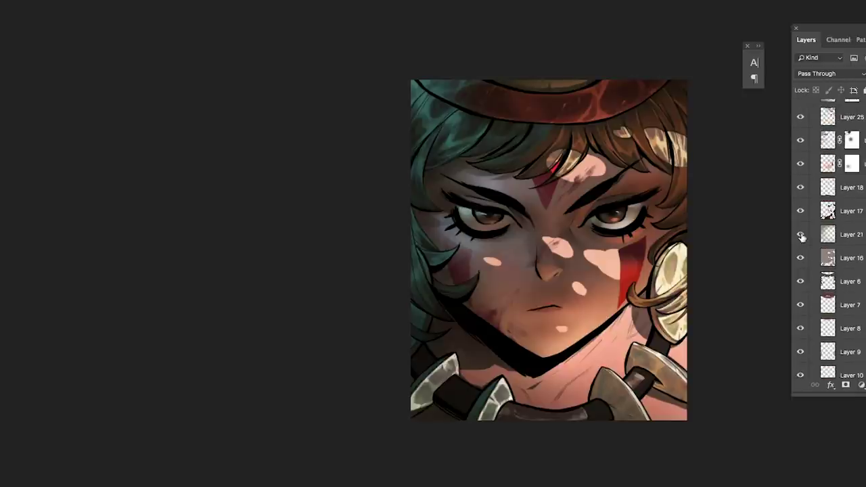
left_click(800, 257)
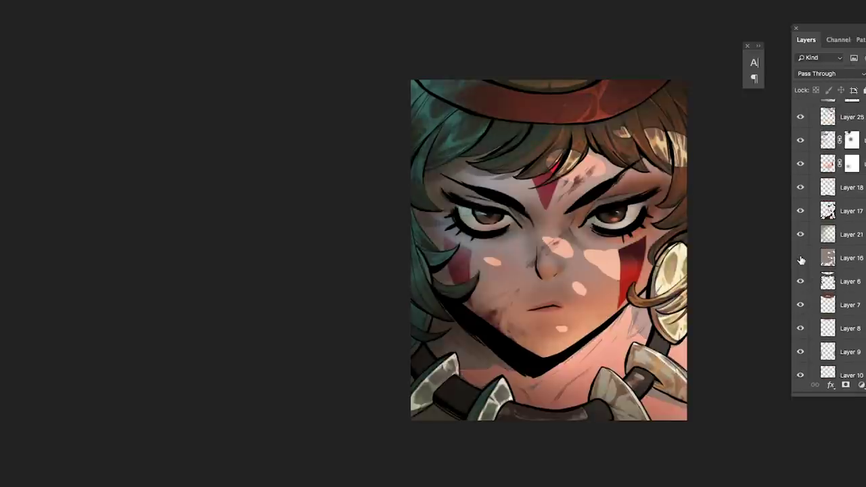
left_click(801, 234)
scroll(829, 237, "down", 1)
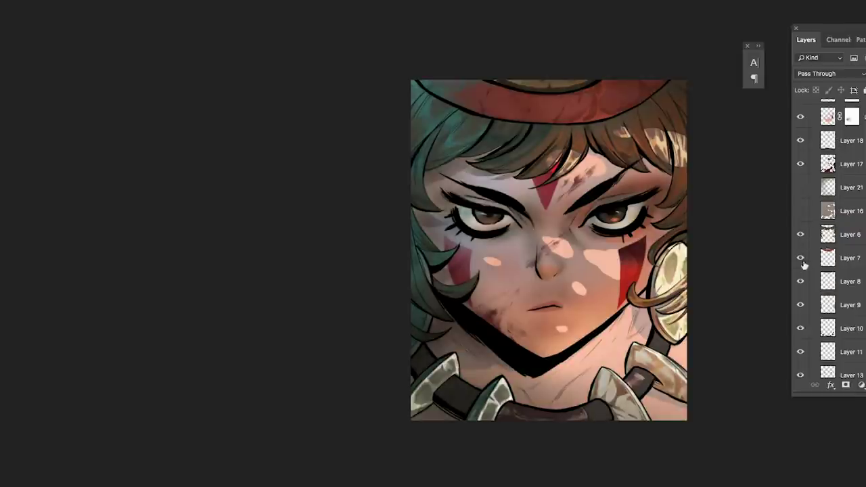
left_click_drag(802, 161, 800, 119)
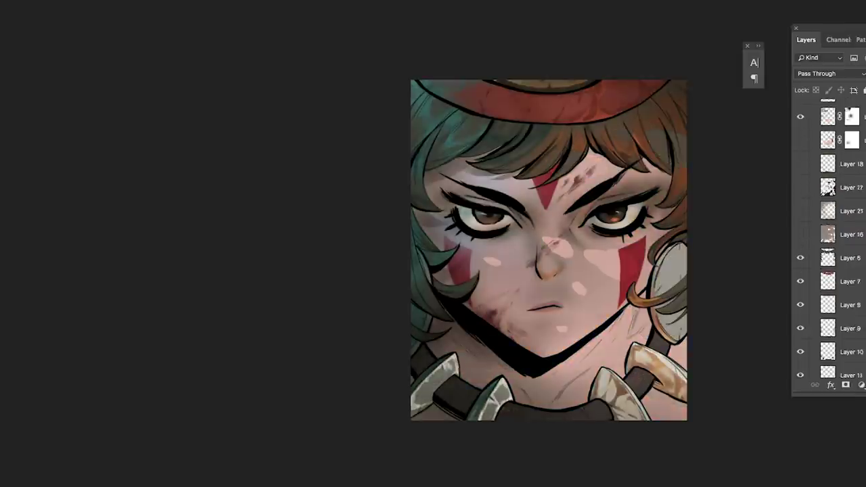
scroll(801, 119, "up", 2)
left_click_drag(802, 168, 801, 116)
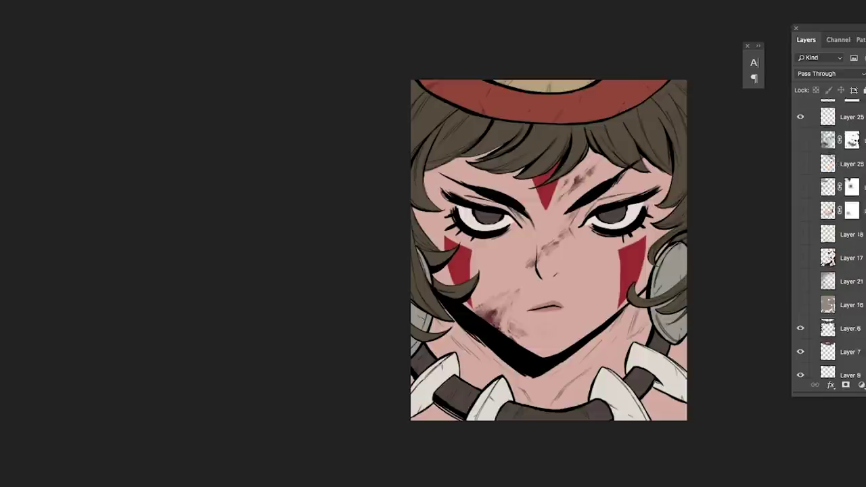
scroll(800, 116, "up", 2)
left_click_drag(801, 166, 800, 141)
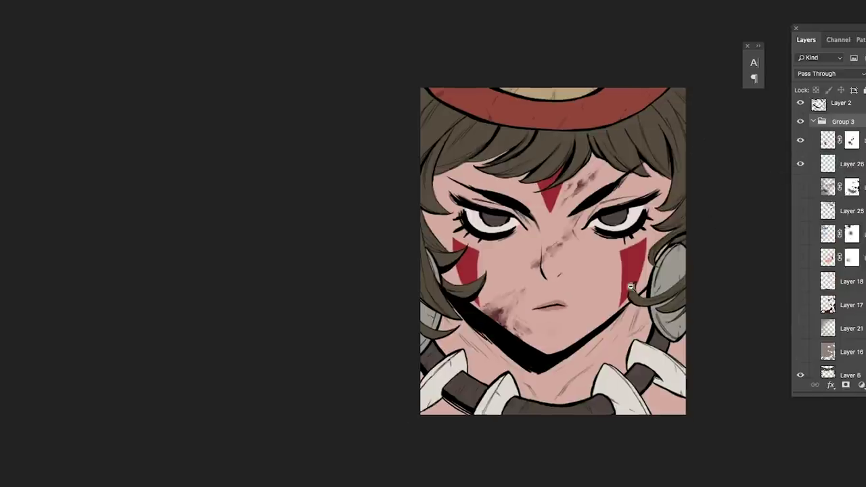
- Show the Multiply Layer 16 dappled shadow, toggling it once to compare
scroll(630, 288, "down", 3)
scroll(649, 274, "up", 2)
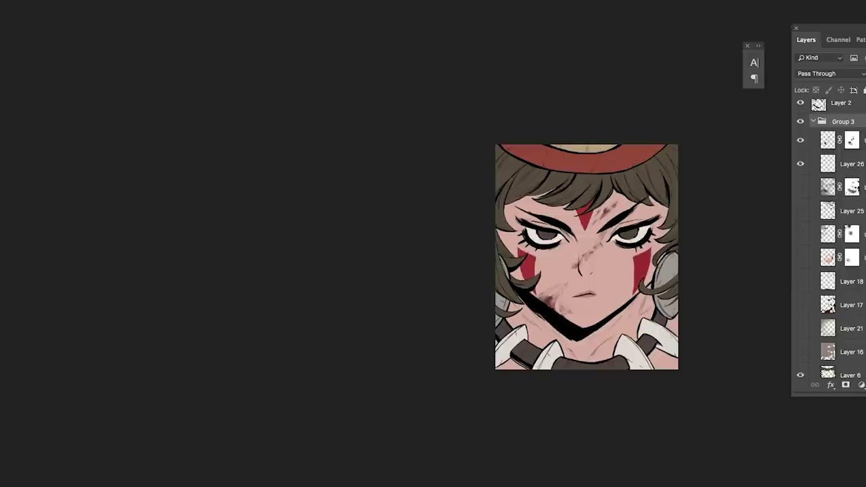
scroll(839, 237, "down", 3)
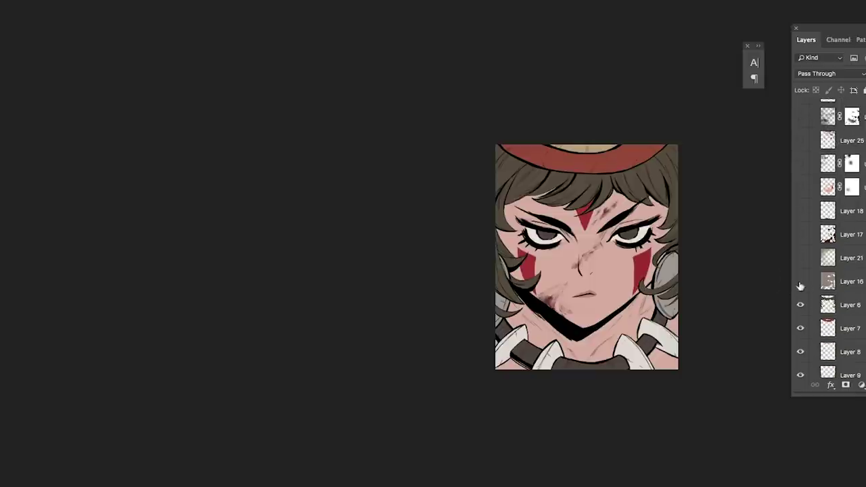
left_click(801, 286)
left_click(828, 287)
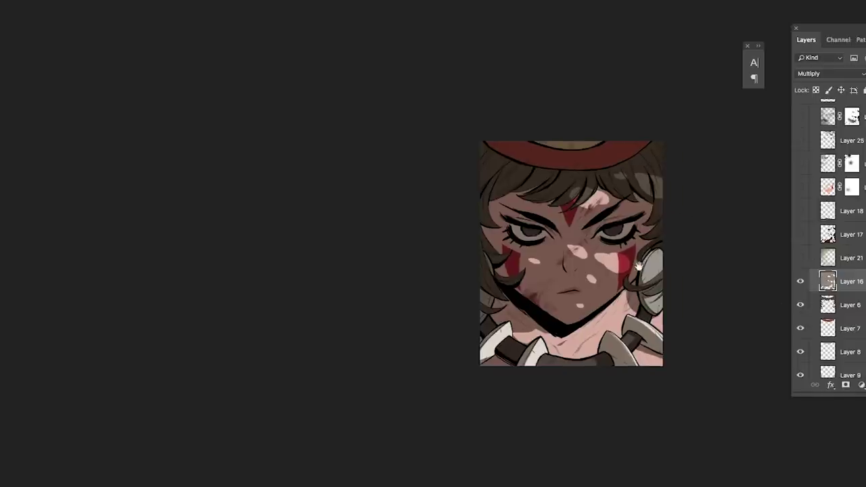
scroll(572, 237, "up", 3)
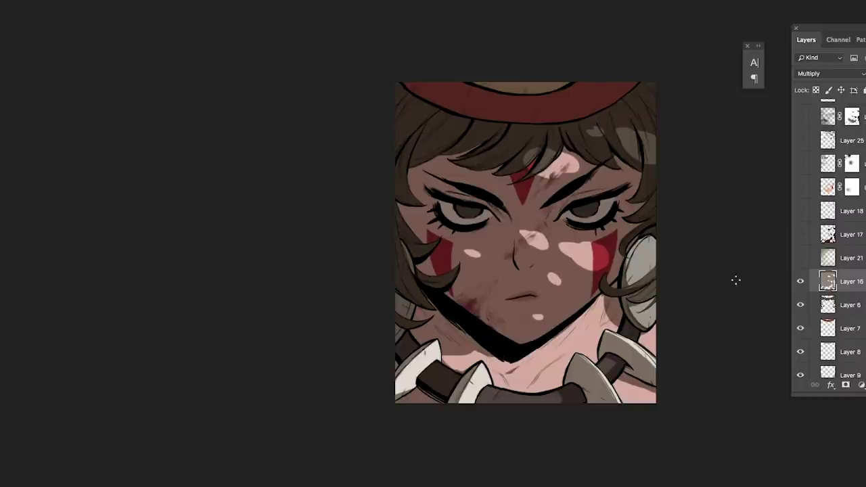
left_click(800, 282)
left_click(801, 282)
- Show Layer 21's darkening shading and select the Color Dodge Layer 17
scroll(554, 236, "down", 2)
left_click(800, 258)
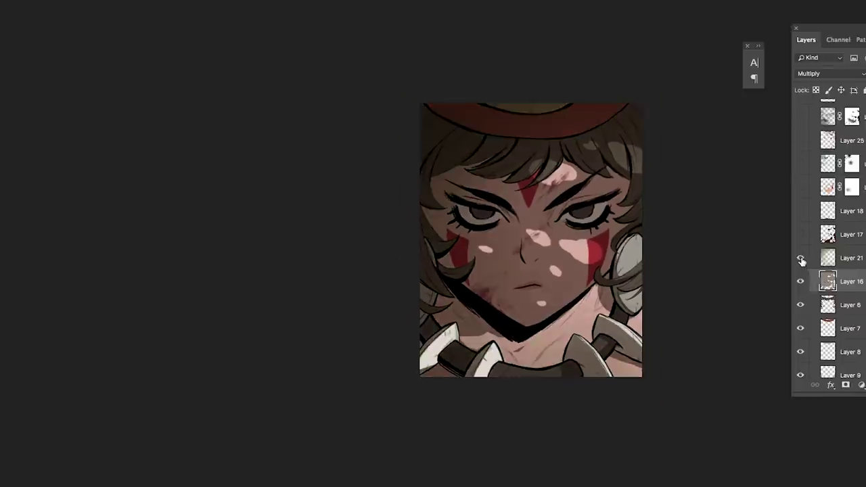
scroll(565, 225, "down", 1)
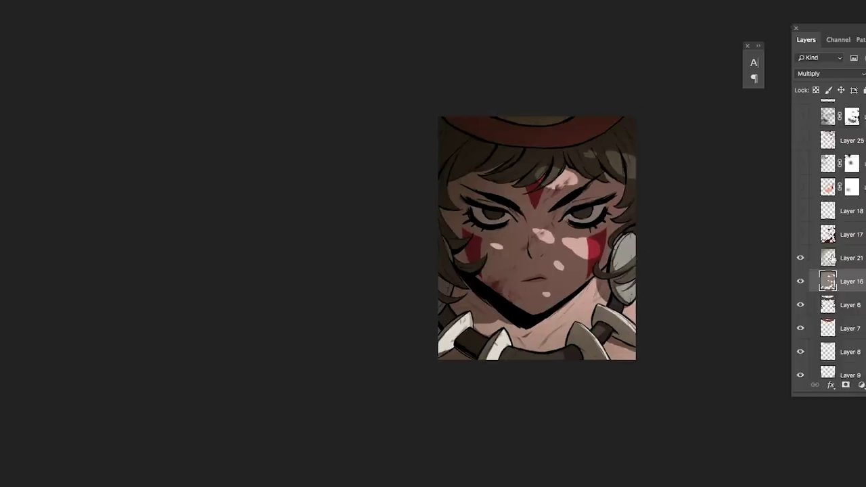
left_click(839, 236)
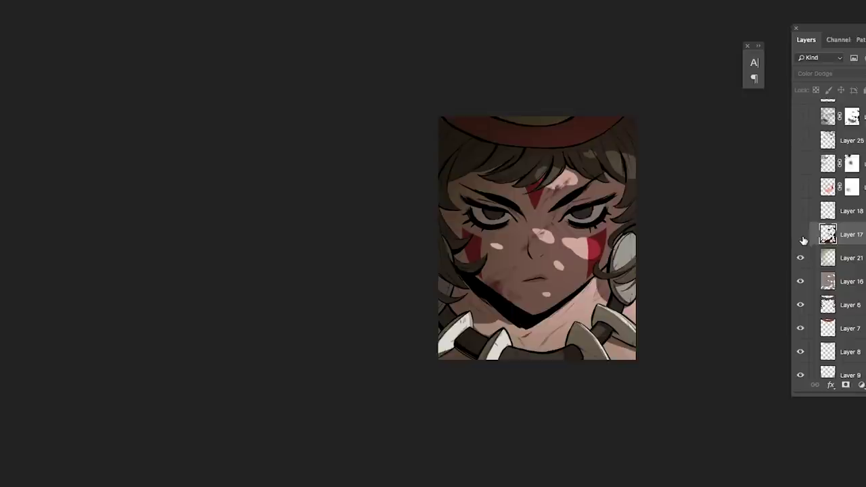
- Show the Color Dodge Layer 17 to make the light spots glow
left_click(801, 235)
scroll(619, 264, "up", 1)
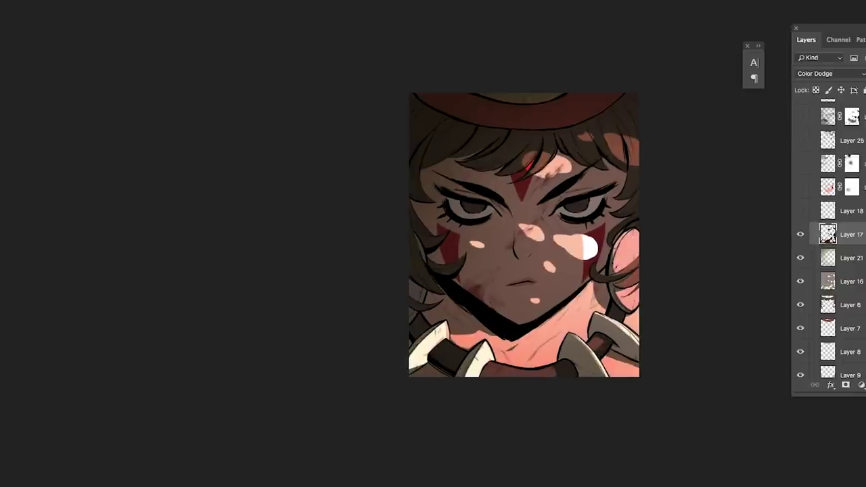
scroll(594, 238, "down", 3)
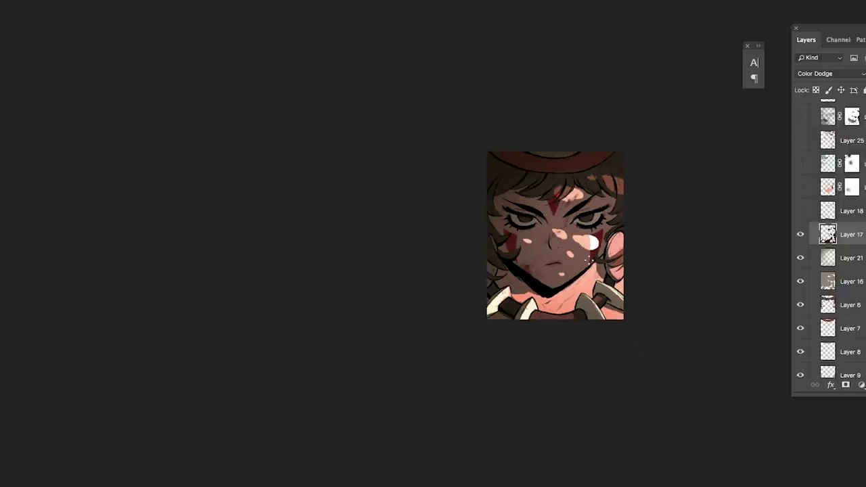
scroll(590, 247, "up", 3)
- Show the textured golden earrings and the brighter face shading with red markings
left_click(801, 212)
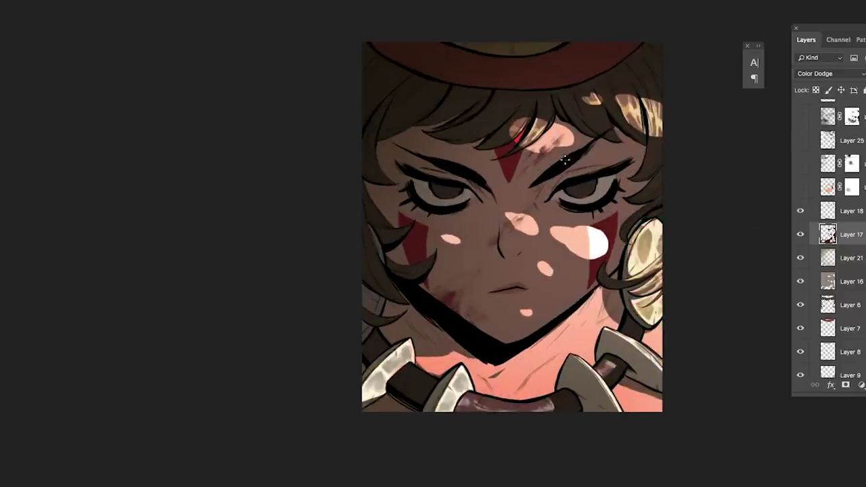
scroll(594, 288, "down", 1)
scroll(597, 292, "down", 3)
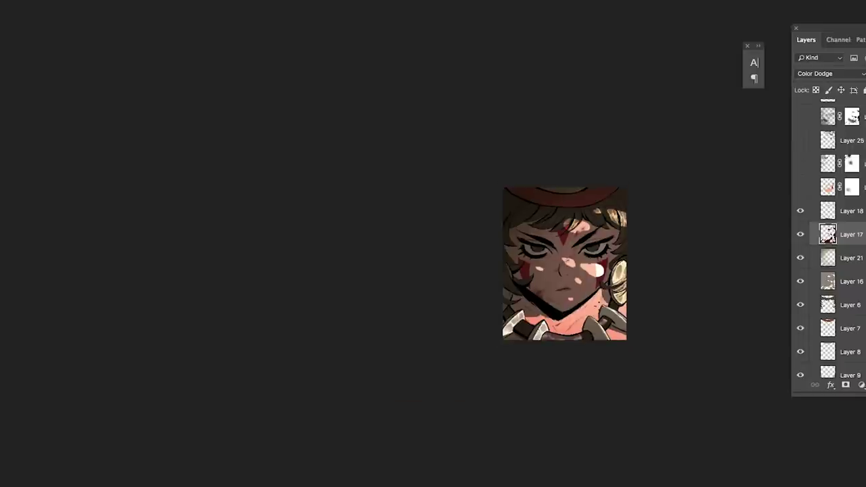
scroll(612, 287, "up", 3)
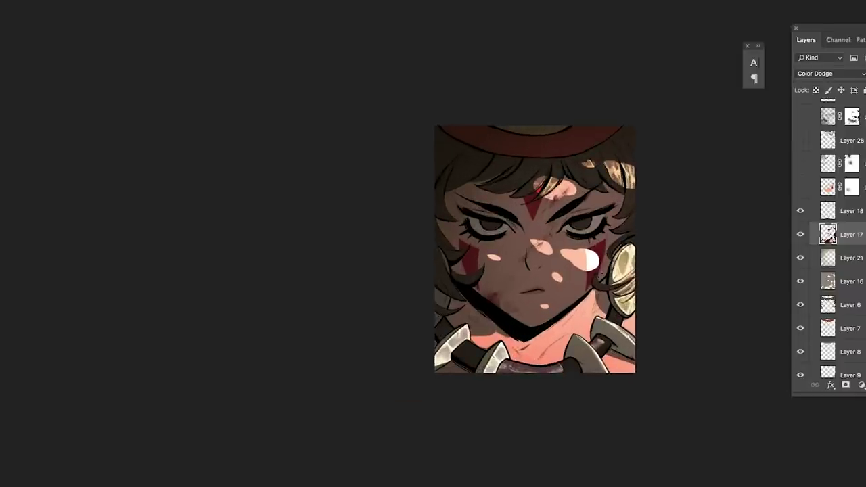
left_click(800, 188)
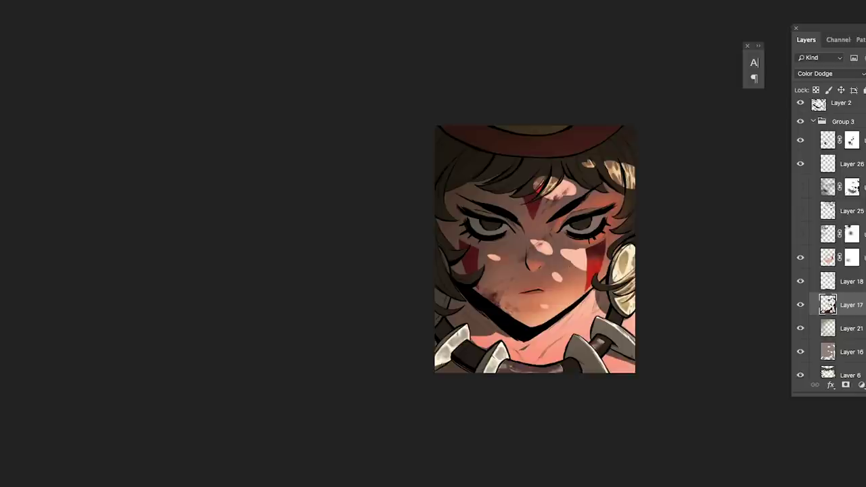
scroll(844, 165, "up", 3)
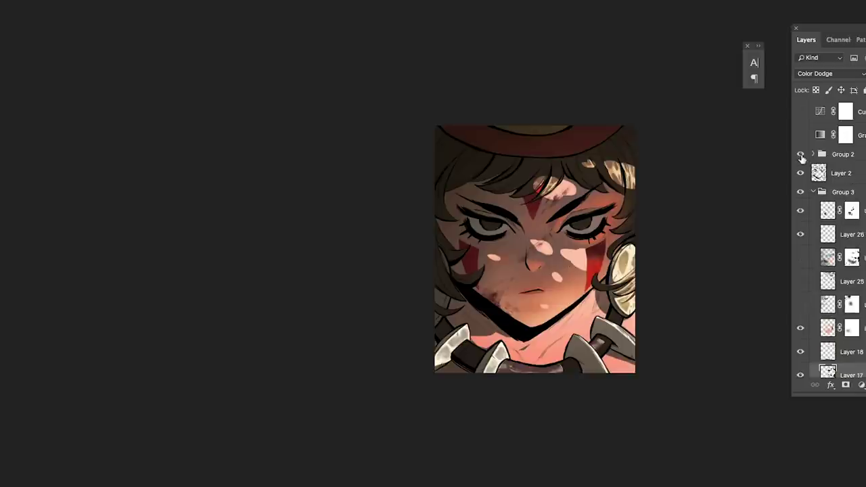
- Show Group 2's warm glow, expand it, and compare the masked glow layer
left_click(800, 154)
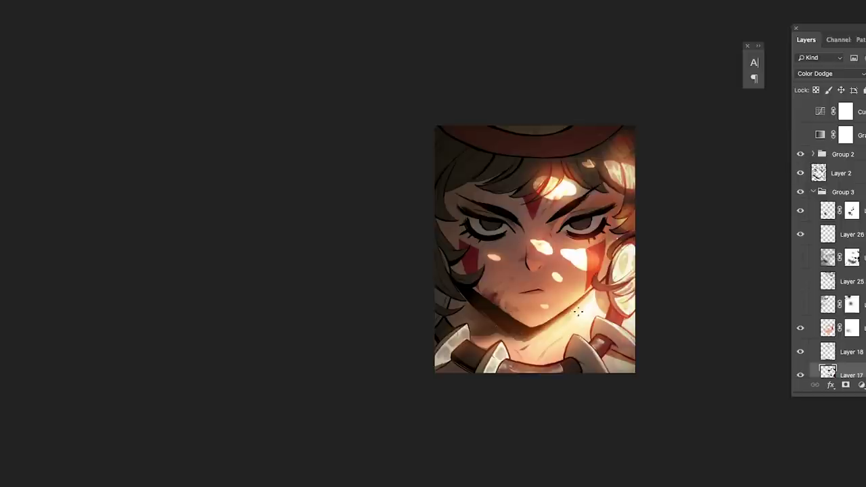
left_click(814, 155)
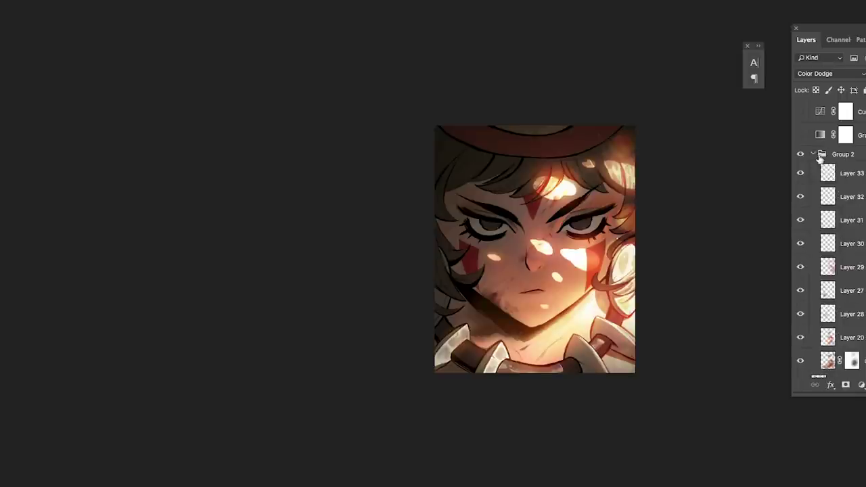
scroll(829, 237, "down", 1)
left_click(801, 314)
left_click(800, 314)
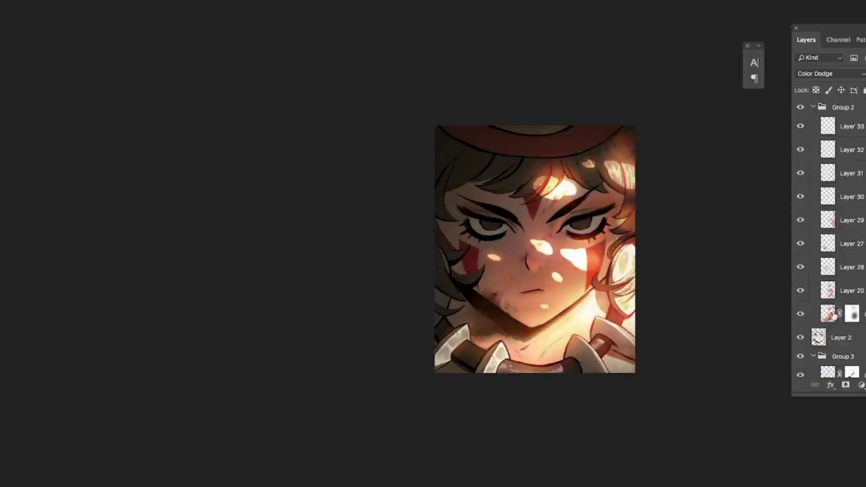
- Inspect the blending of the masked glow layer and Layer 20, then collapse Group 2
left_click(832, 315)
left_click(830, 290)
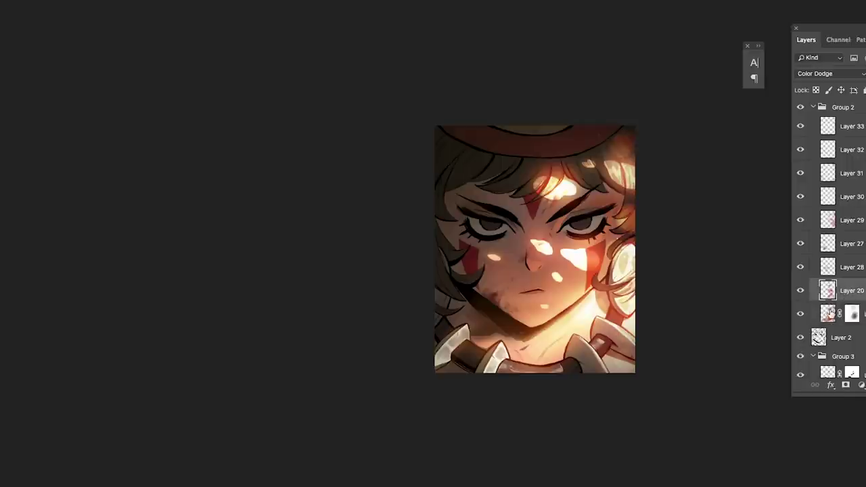
left_click(829, 313)
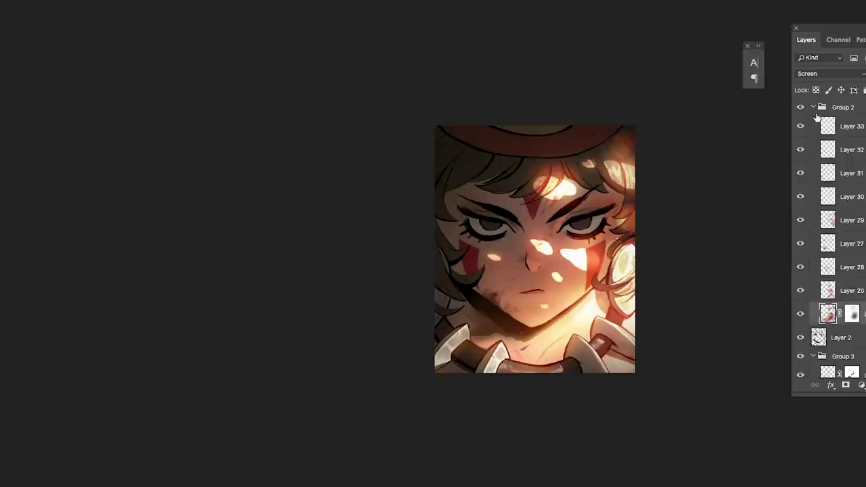
left_click(818, 108)
left_click(813, 107)
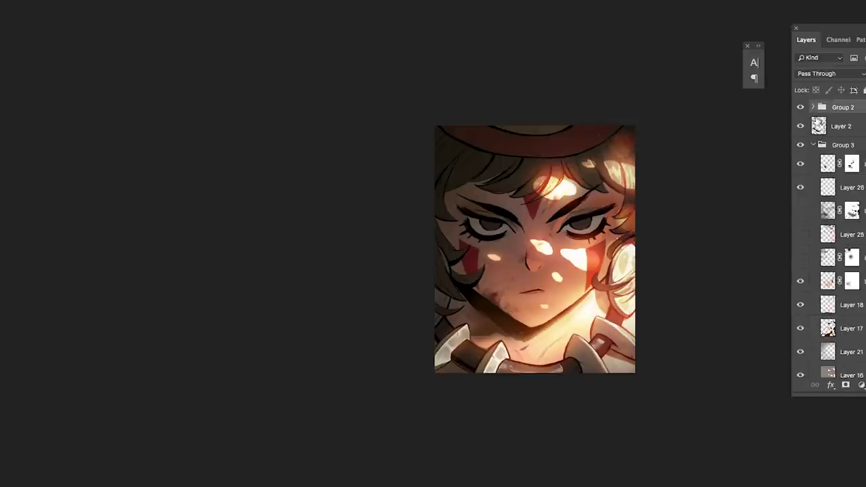
- Show the teal masked layer to tint the portrait's hair teal
left_click(801, 258)
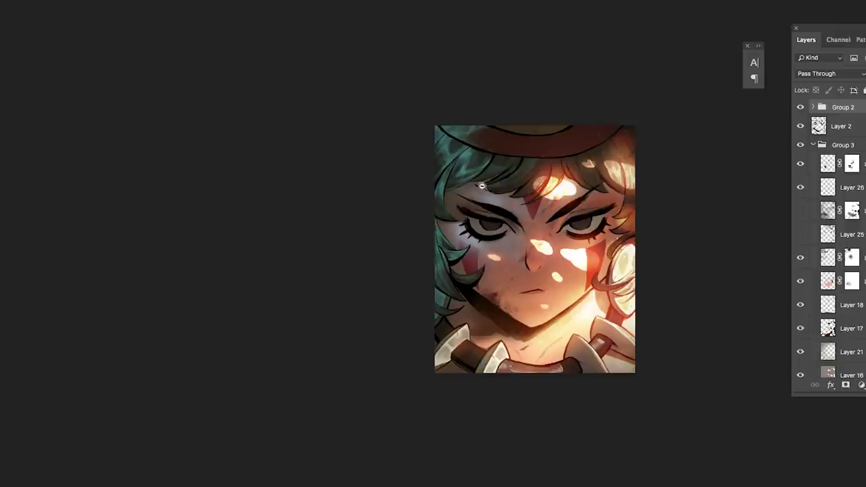
left_click(521, 202, "alt")
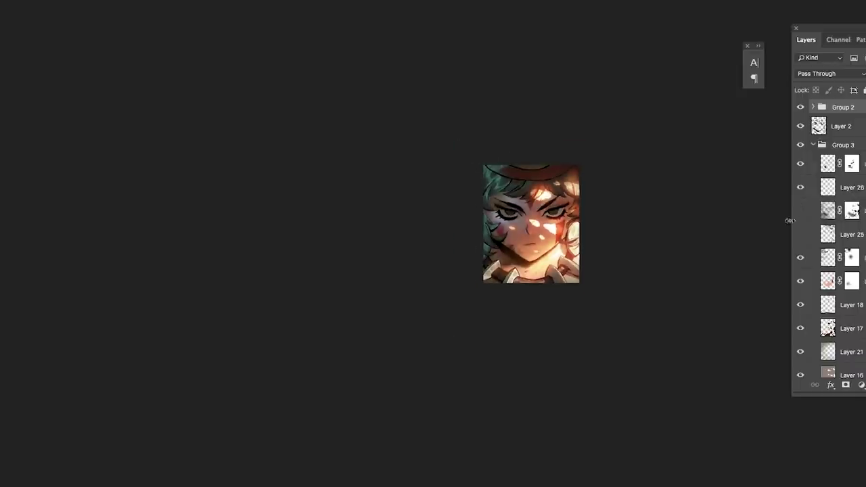
left_click(525, 205)
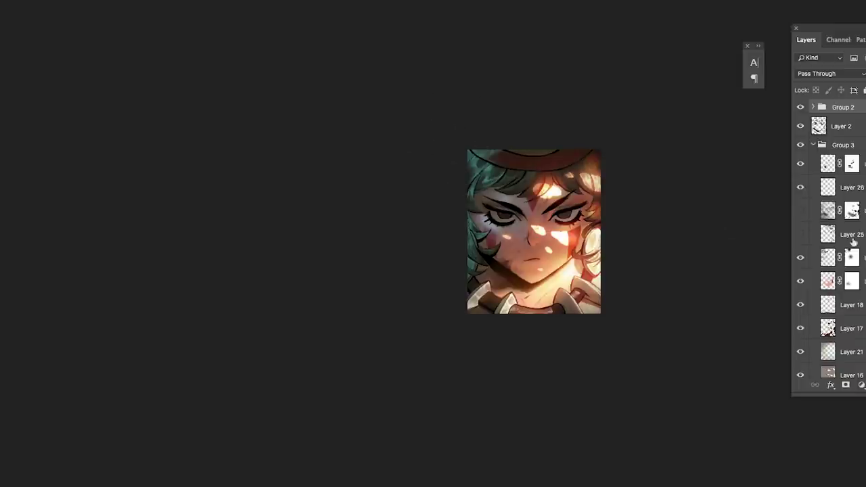
- Reveal Layer 25's top-right highlights, the darkening masked layer, and the gradient adjustment above Group 2
left_click(801, 234)
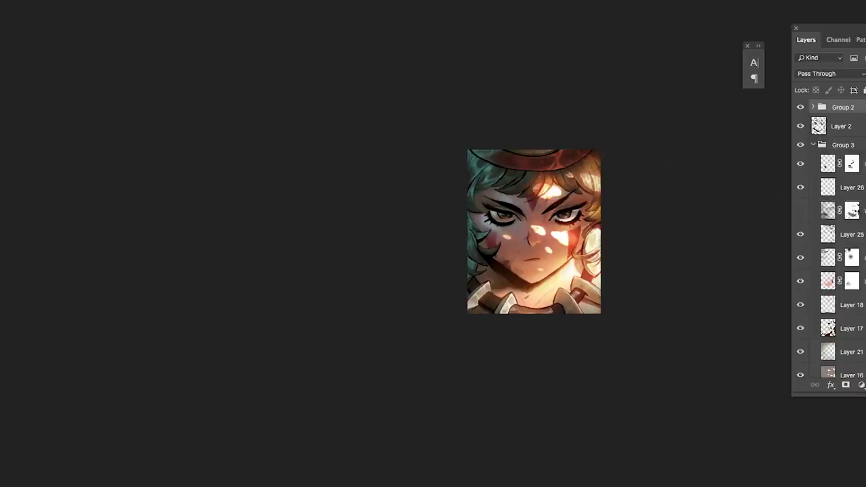
scroll(845, 230, "up", 1)
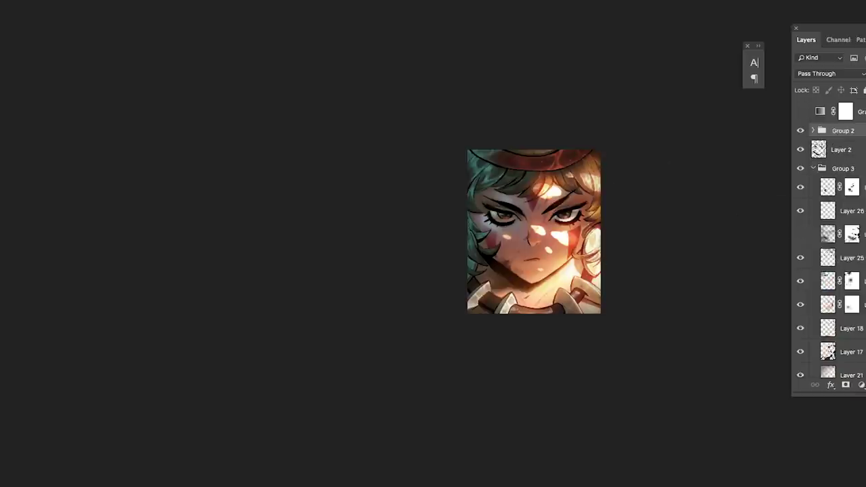
left_click(801, 235)
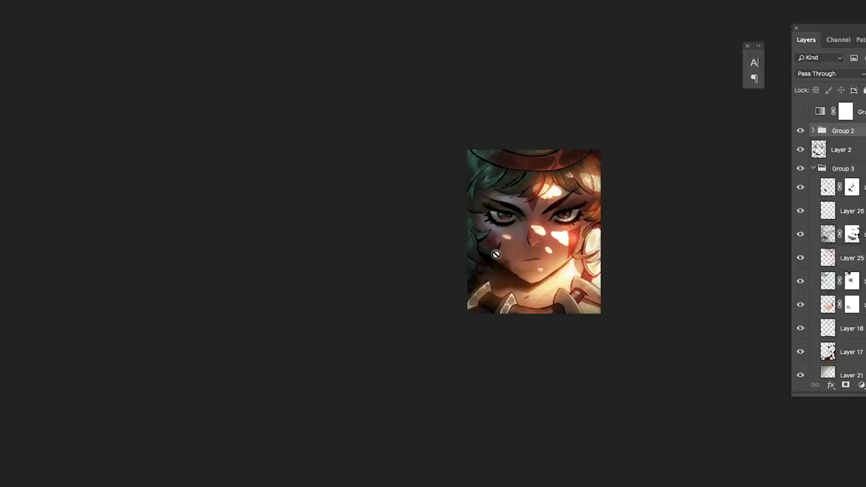
left_click(813, 168)
left_click(802, 136)
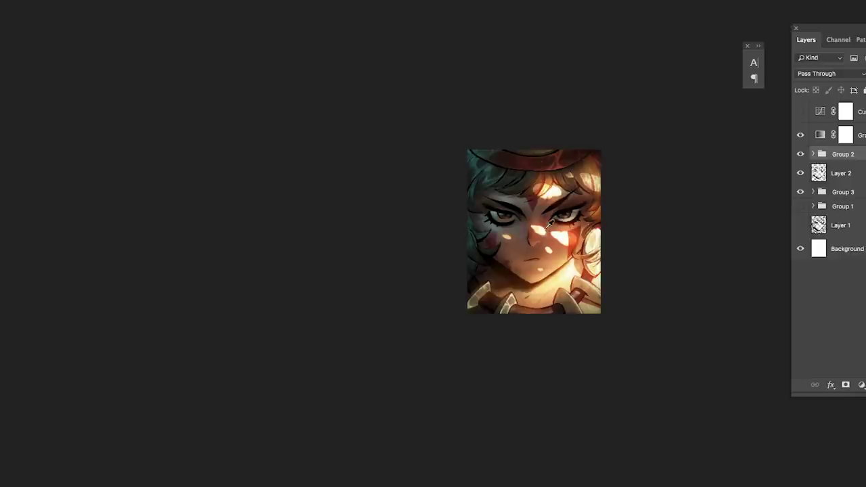
- Turn on the topmost Curves adjustment layer for the final lighting and tone shift
scroll(579, 232, "up", 1)
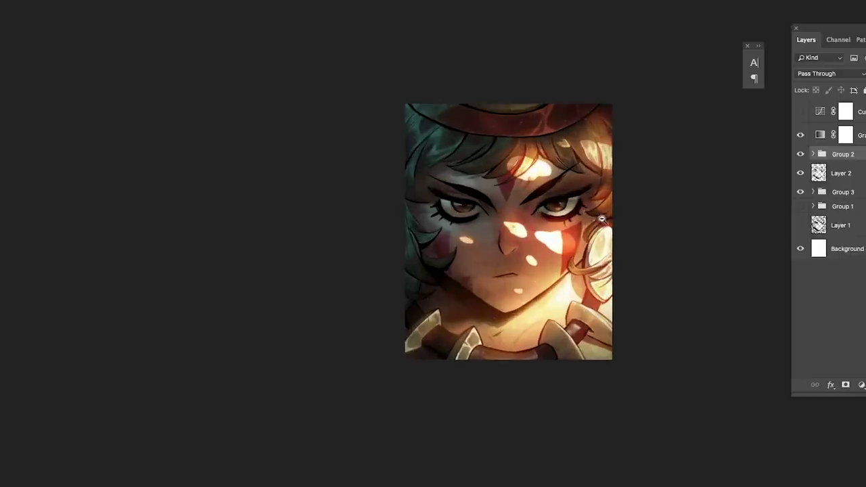
left_click(800, 112)
scroll(643, 232, "down", 2)
scroll(586, 270, "up", 1)
scroll(565, 244, "down", 1)
scroll(531, 264, "left", 2)
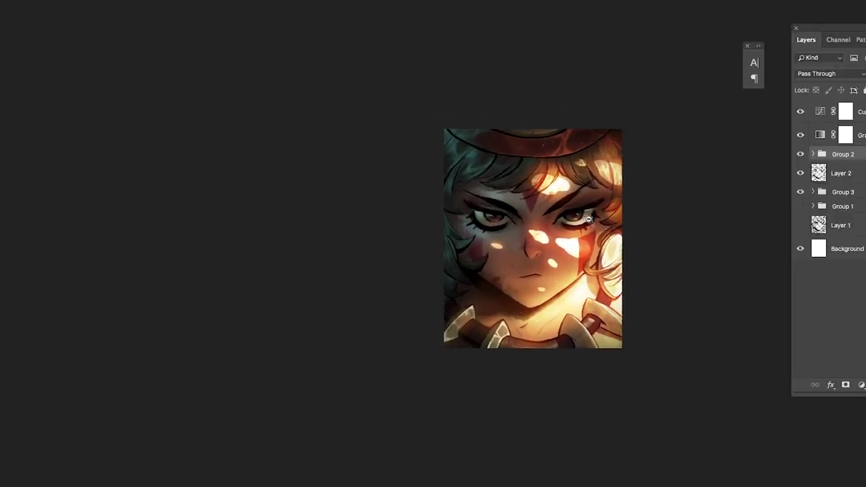
scroll(516, 197, "down", 2)
scroll(484, 197, "up", 3)
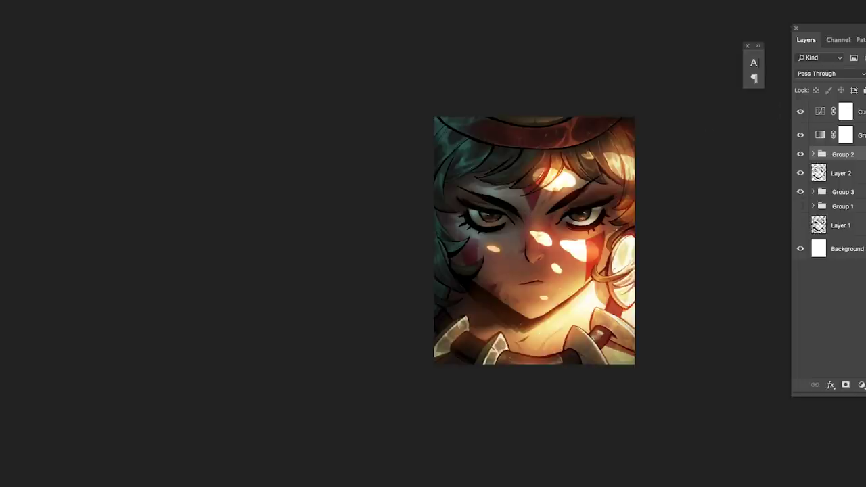
- Zoom out over the whole portrait and back in on the face to inspect the finished result
left_click(567, 249, "alt")
left_click(567, 249, "alt")
left_click(596, 254)
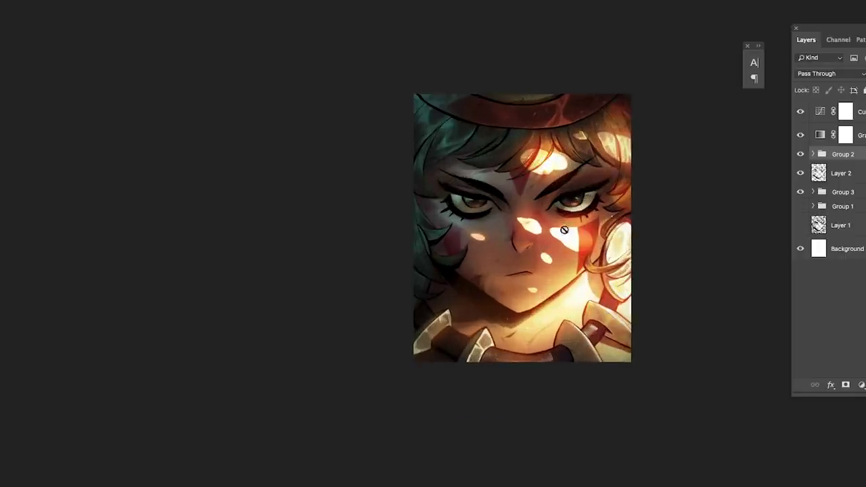
left_click(588, 200, "alt")
left_click(606, 196, "alt")
left_click_drag(595, 219, 573, 237)
left_click(570, 241, "alt")
left_click(567, 243)
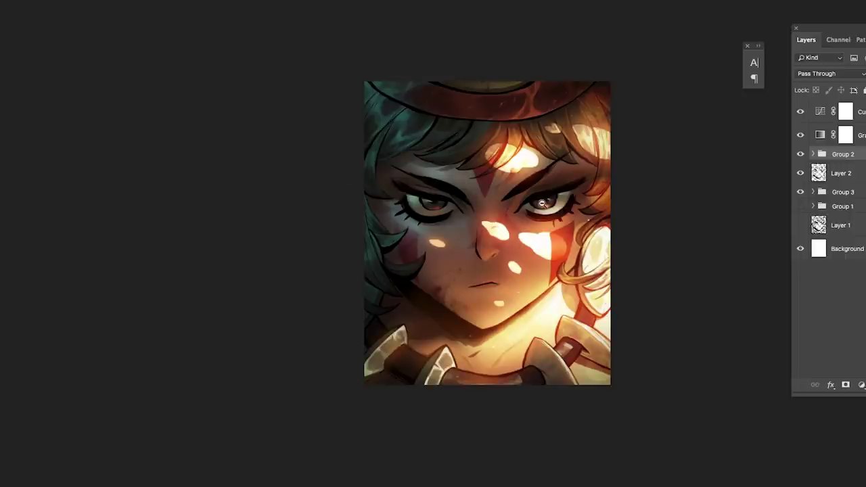
scroll(536, 215, "down", 3)
left_click_drag(526, 263, 488, 285)
scroll(546, 224, "up", 3)
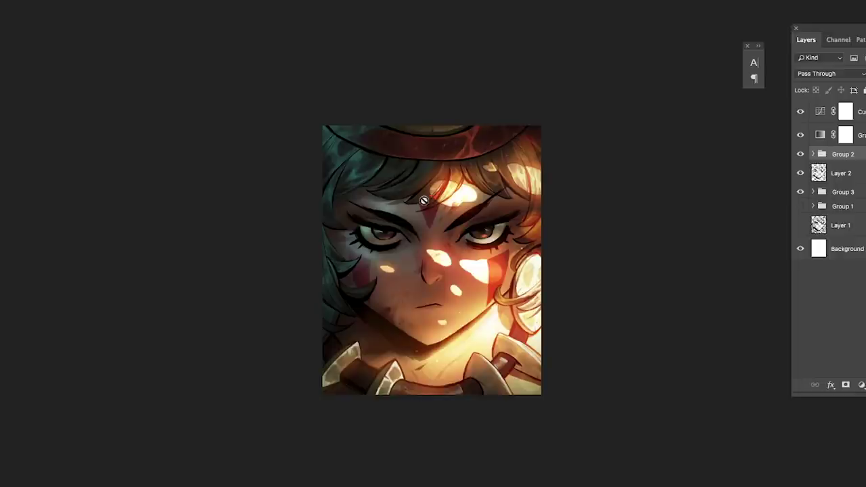
scroll(463, 256, "down", 2)
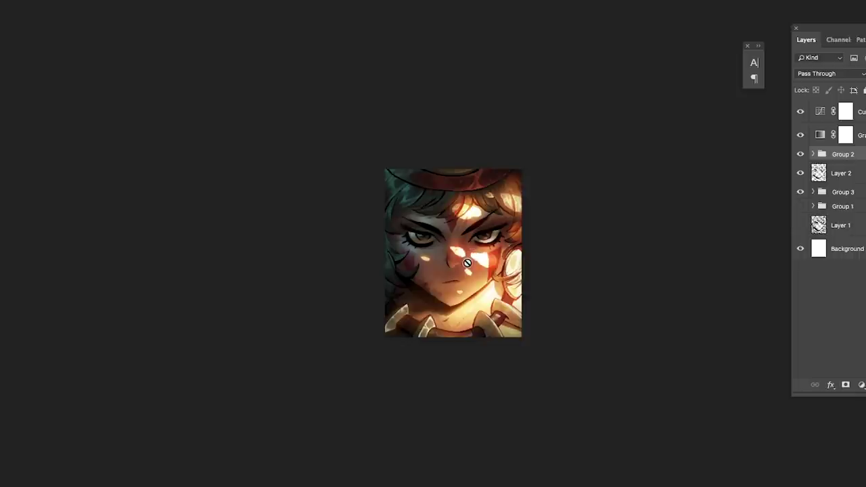